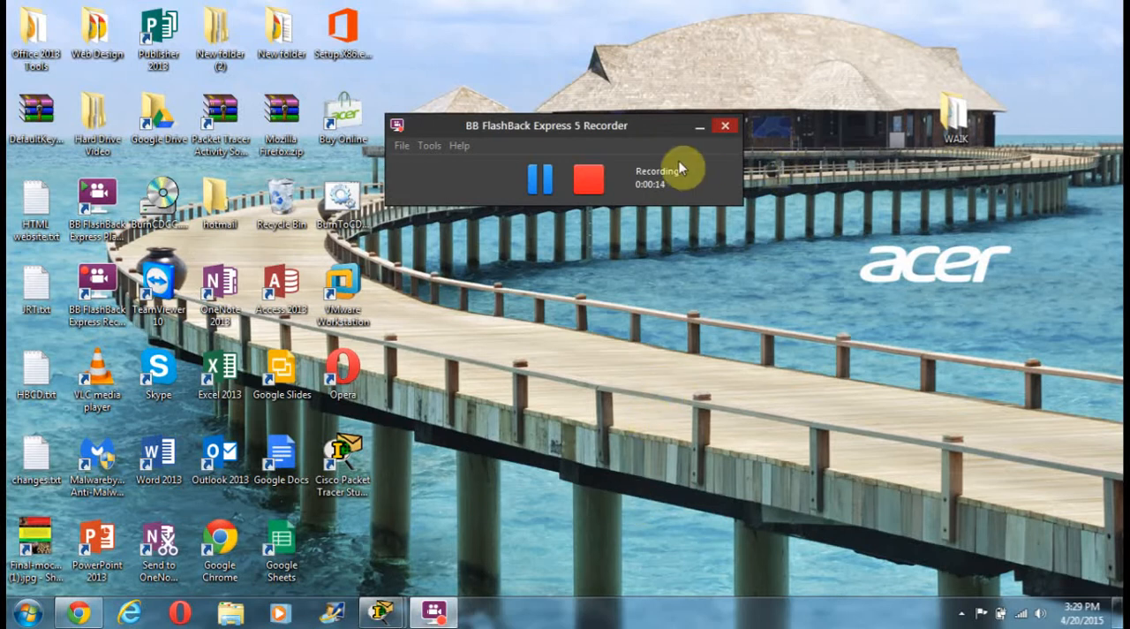
Switch to Packet Tracer, show the PT Activity instructions beside the topology, and bring Part 1 of the instructions into view
left_click_drag(571, 137, 623, 28)
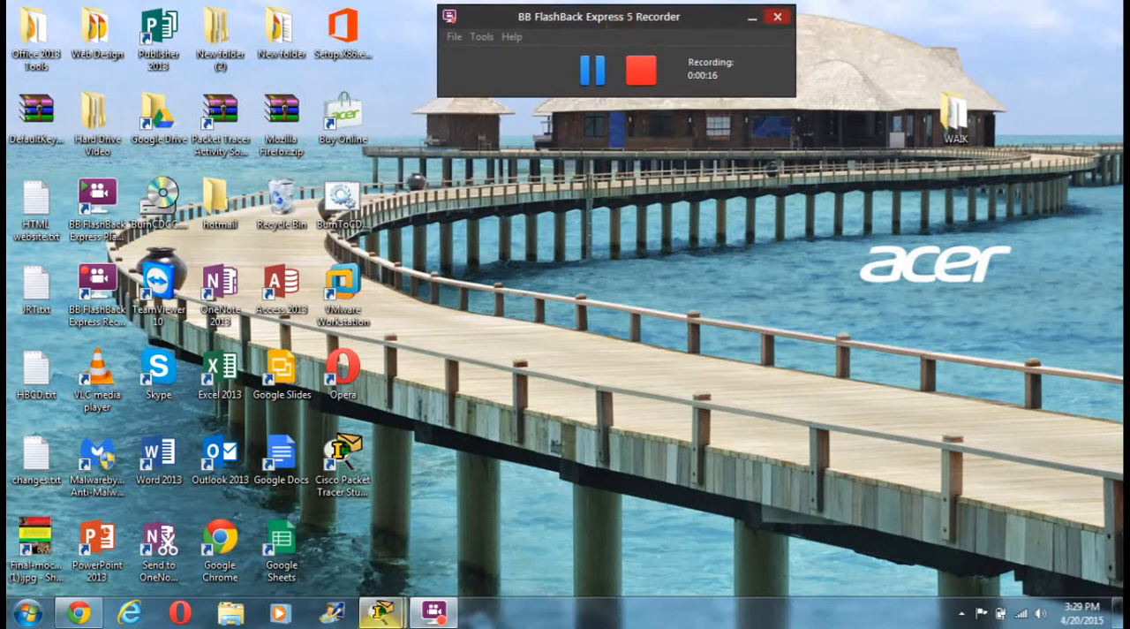
mouse_move(385, 618)
left_click(413, 552)
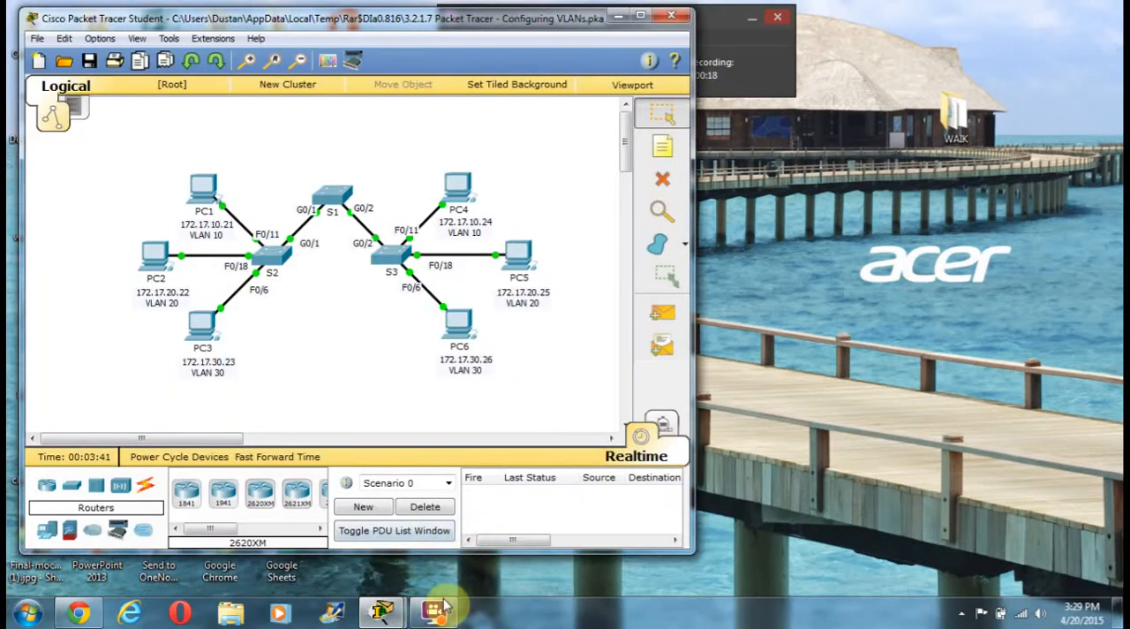
mouse_move(382, 612)
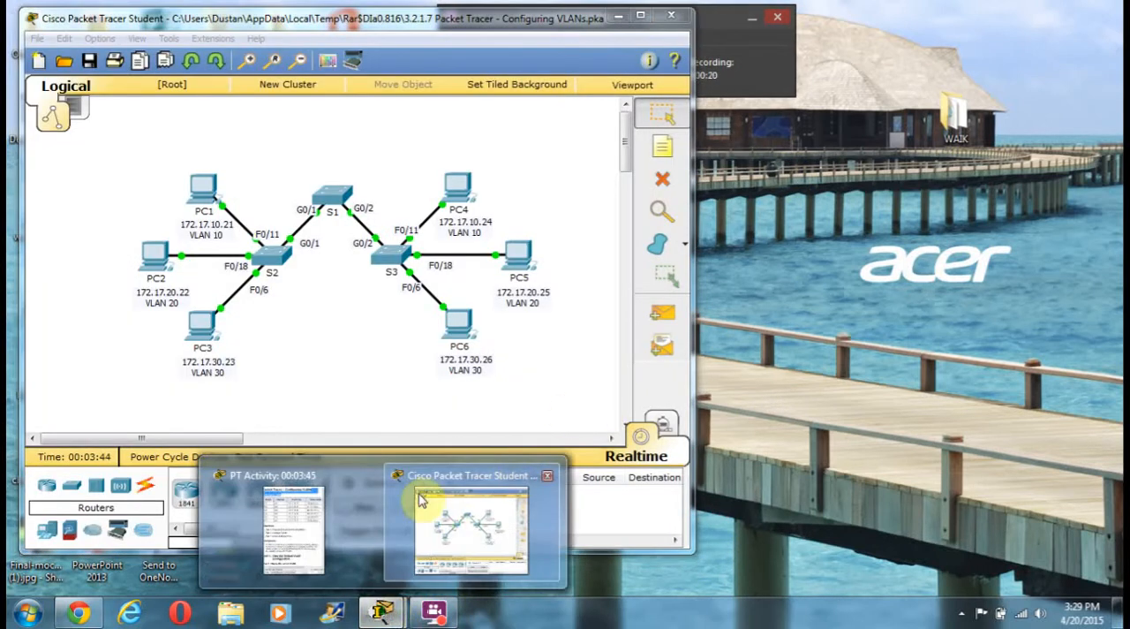
left_click(282, 536)
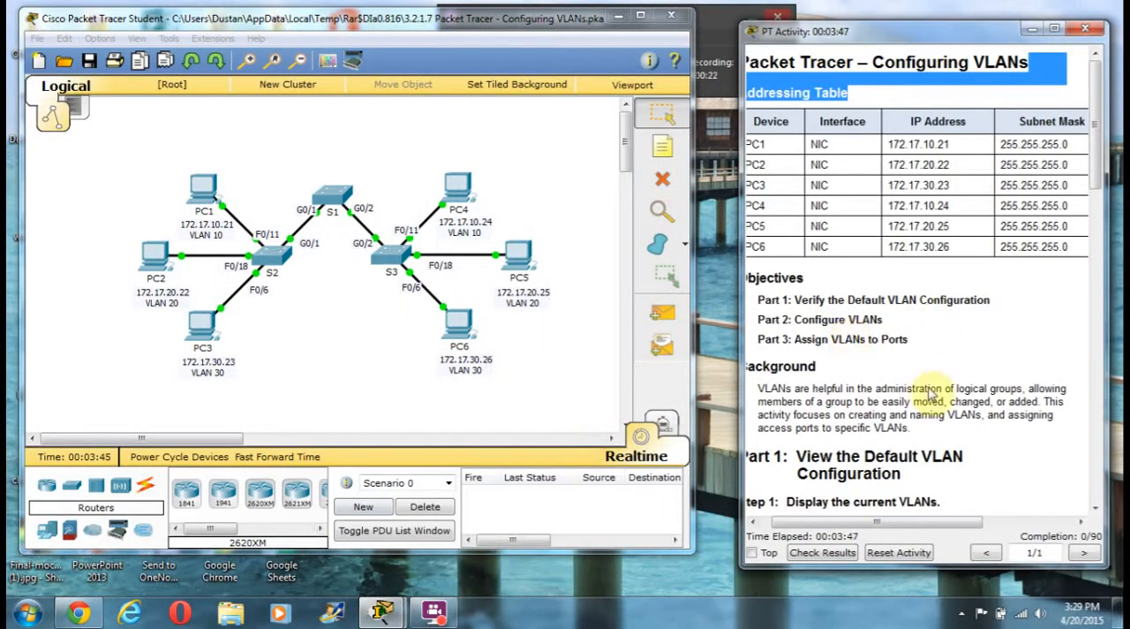
left_click_drag(881, 522, 849, 521)
scroll(851, 339, "down", 2)
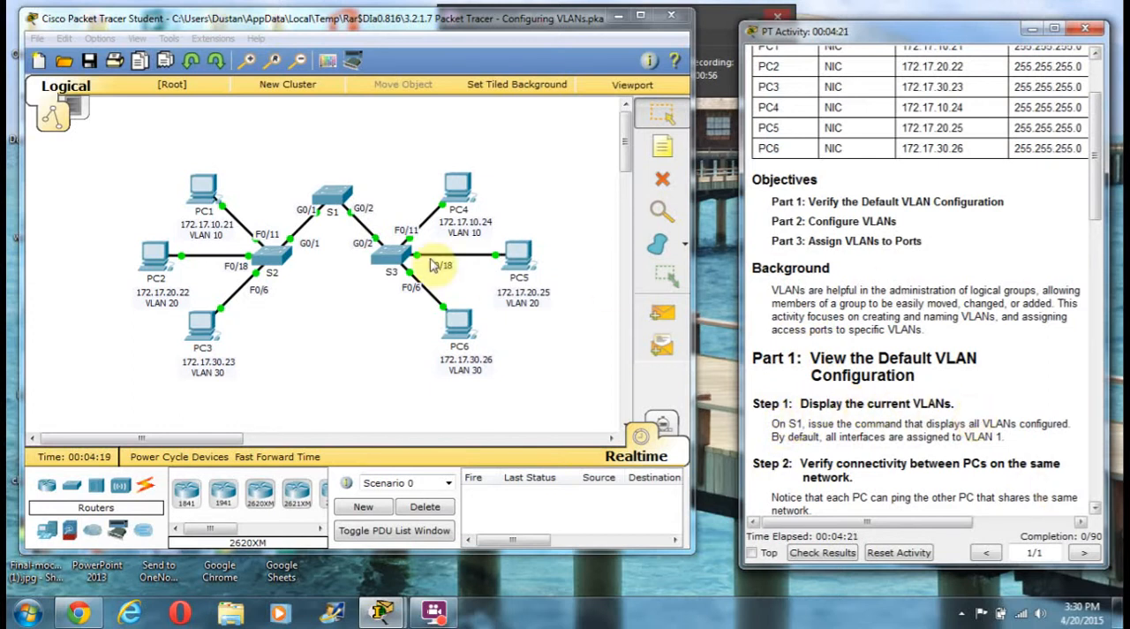
Display the current VLANs on switch S1 with show vlan brief, and close the switch window
left_click(335, 195)
left_click(435, 130)
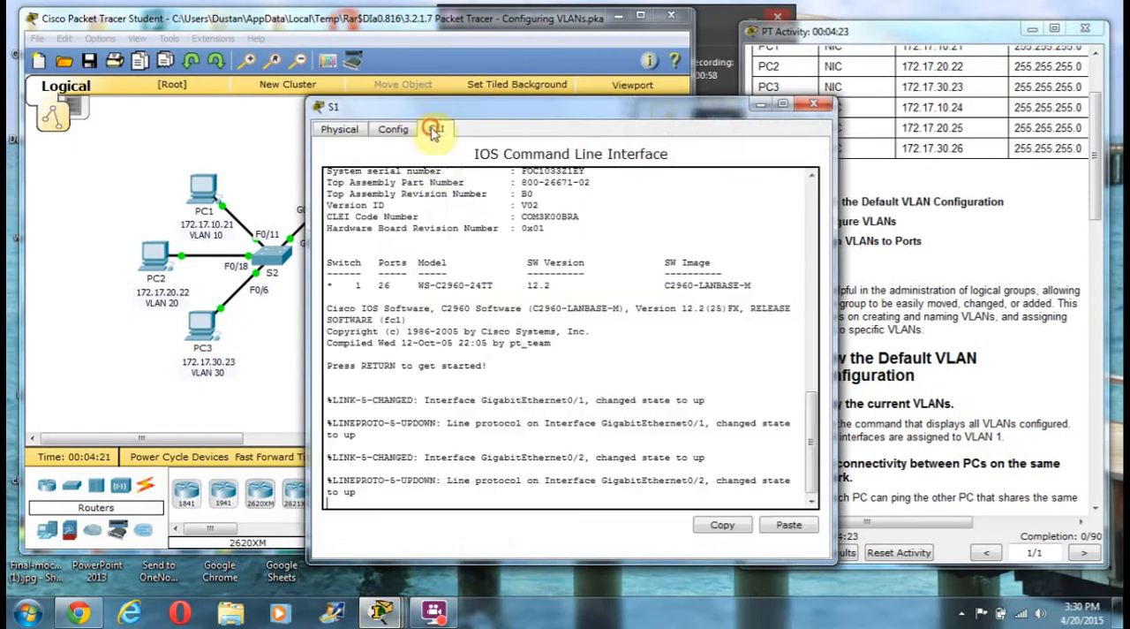
left_click(445, 193)
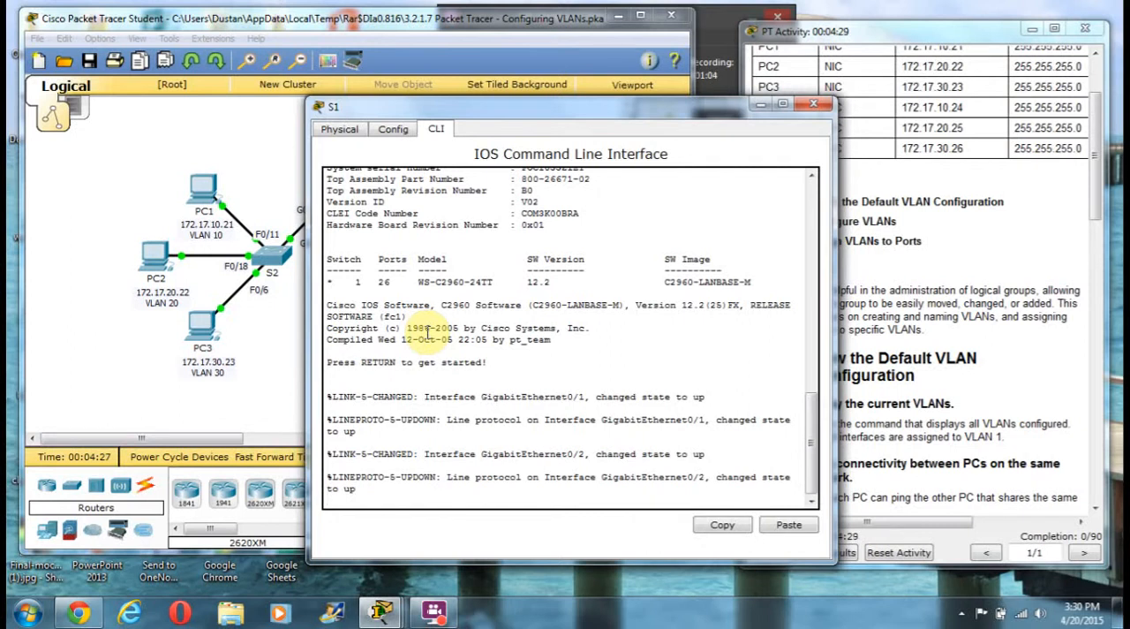
key("Return")
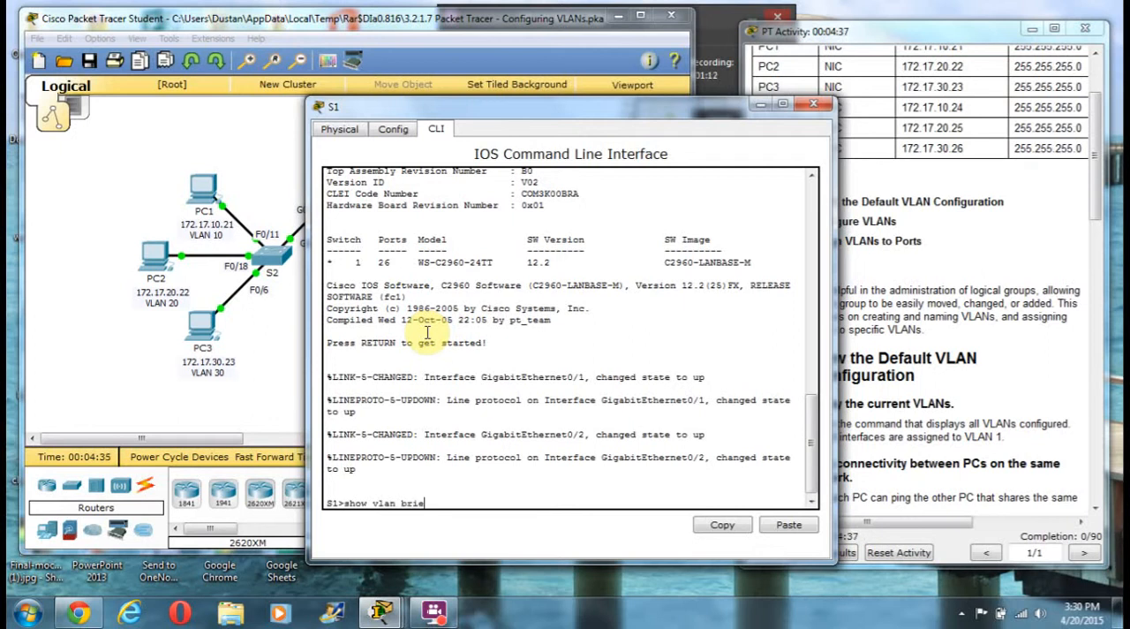
key("Return")
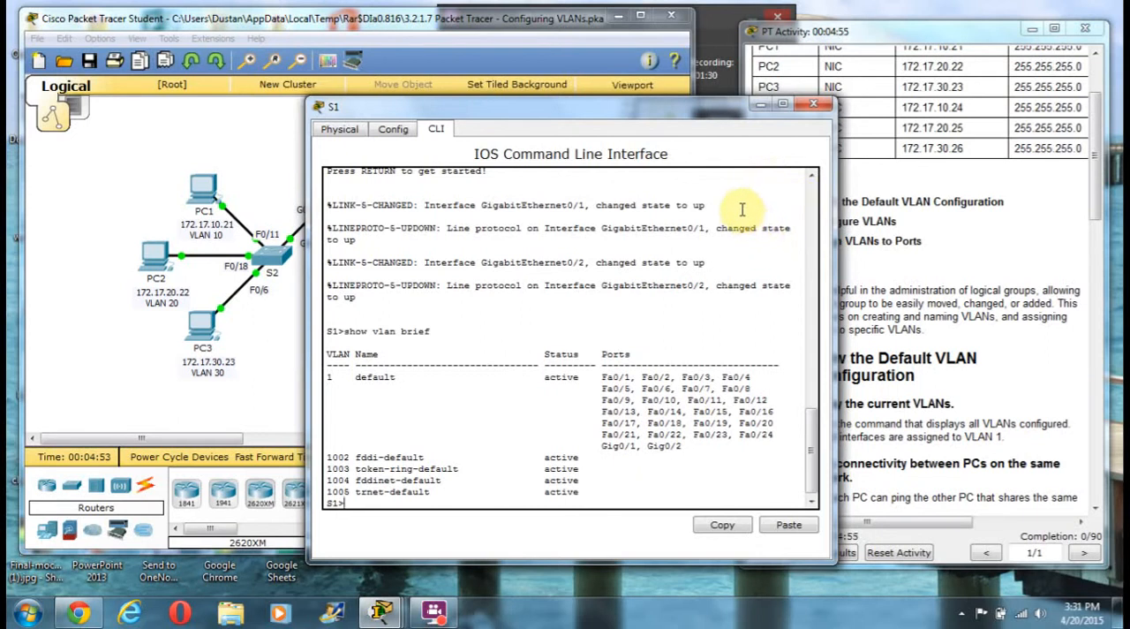
left_click(813, 104)
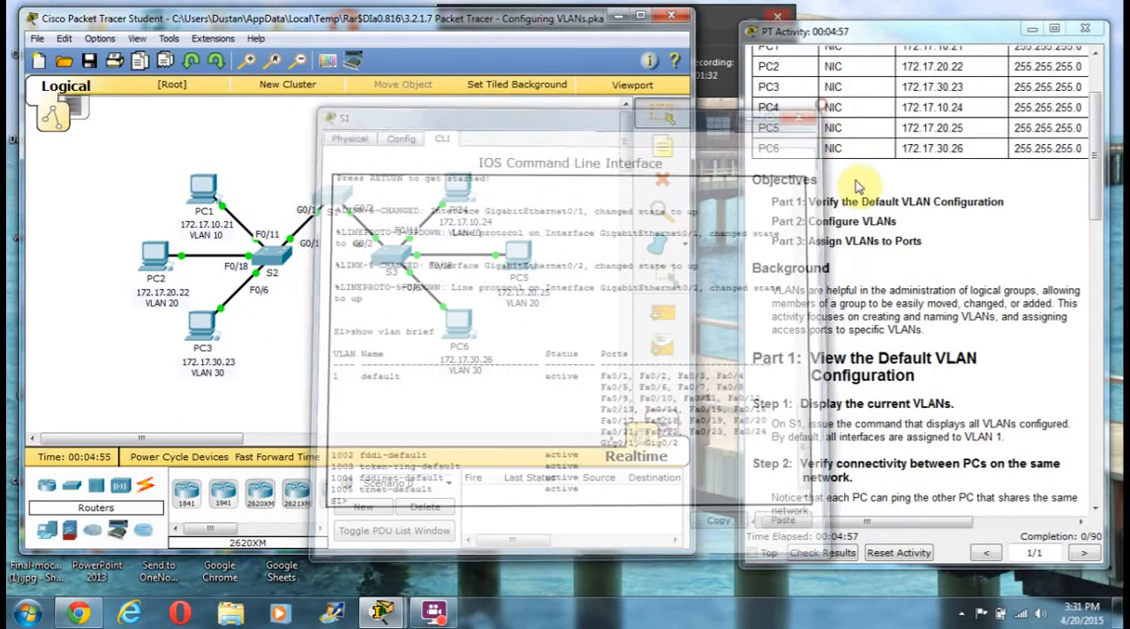
Ping PC4 at 172.17.10.24 from PC1's command prompt, keeping the addressing table visible beside it
scroll(892, 371, "down", 2)
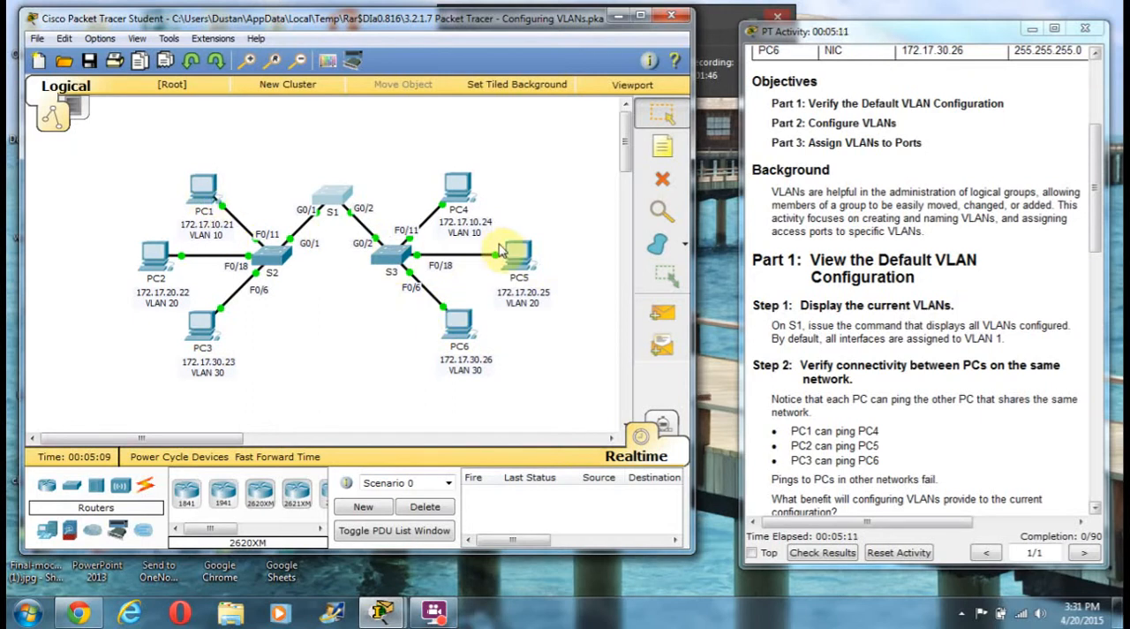
left_click(201, 188)
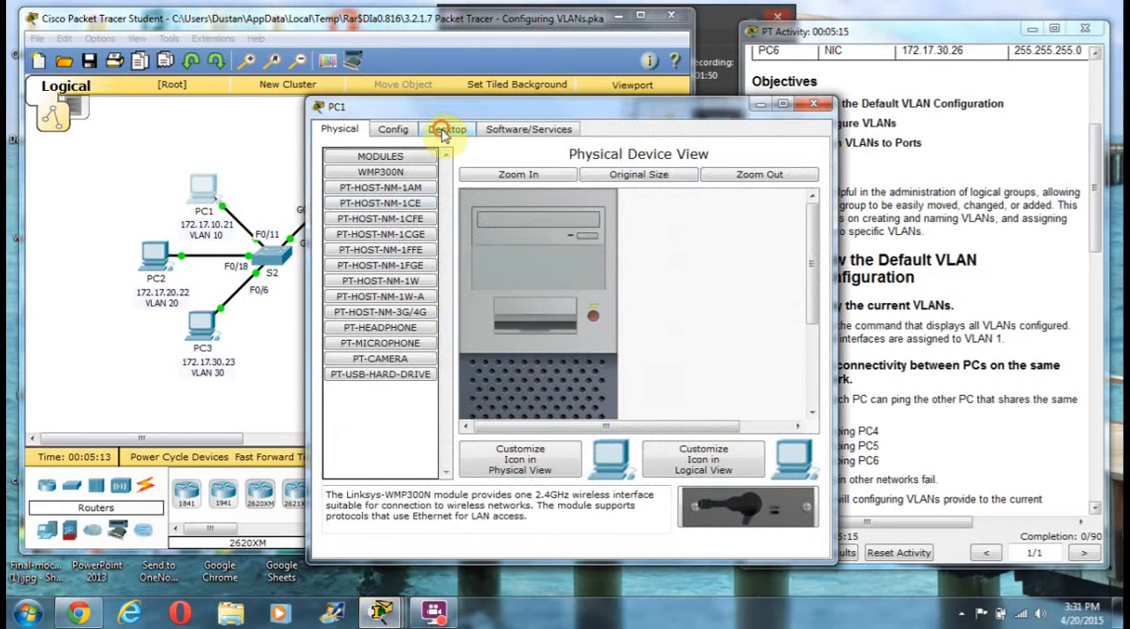
left_click(446, 130)
left_click(660, 188)
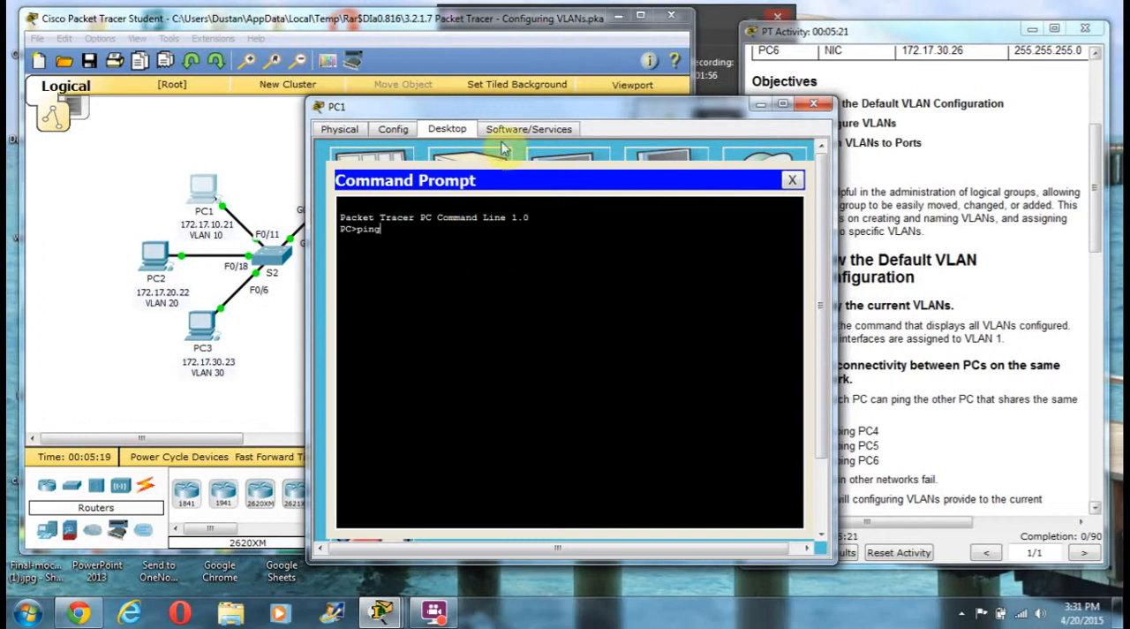
left_click_drag(553, 113, 362, 101)
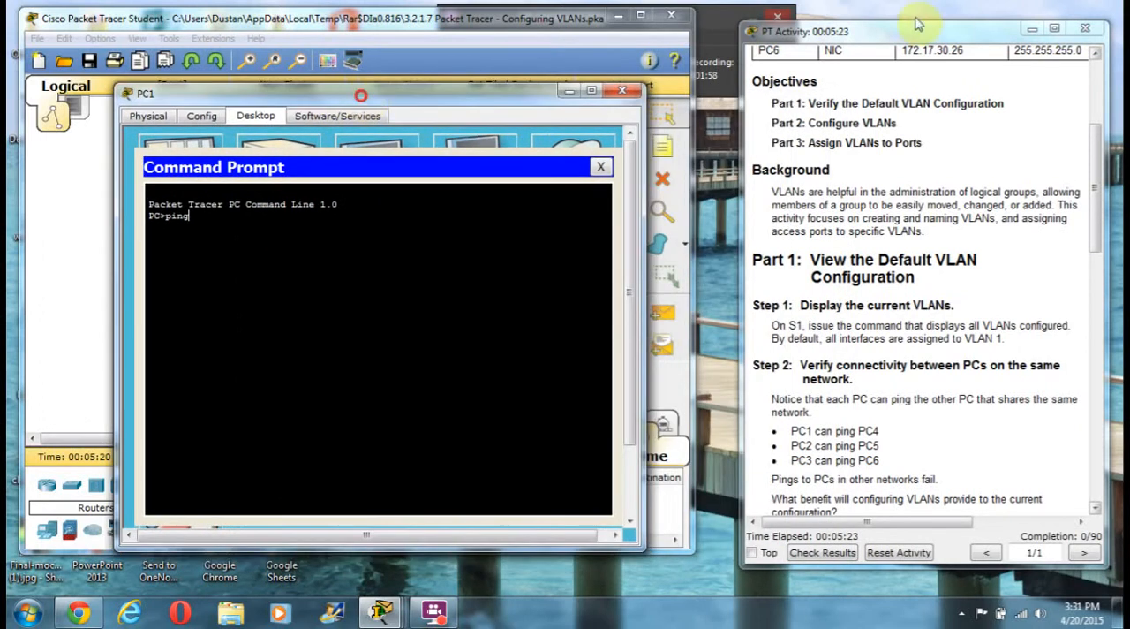
left_click_drag(1092, 137, 1081, 104)
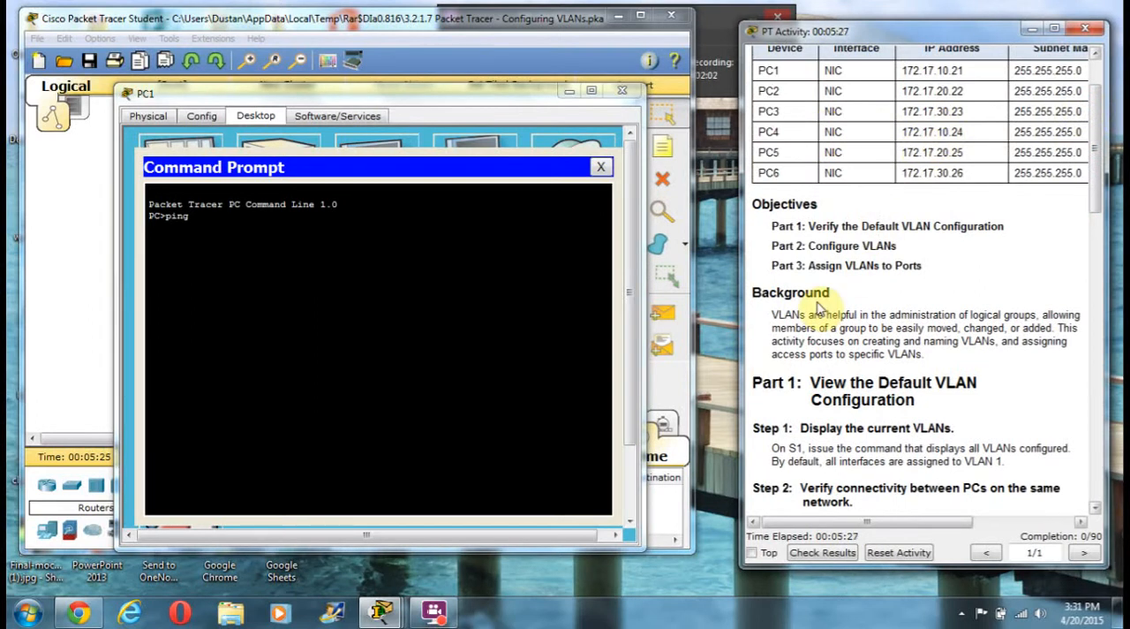
left_click(197, 233)
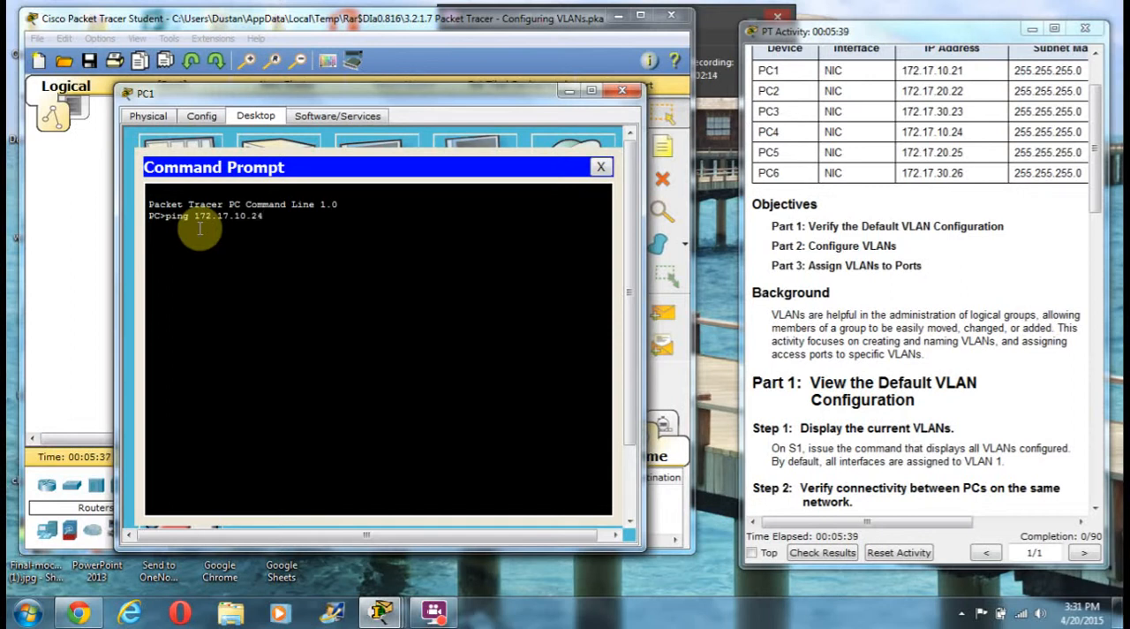
key("Return")
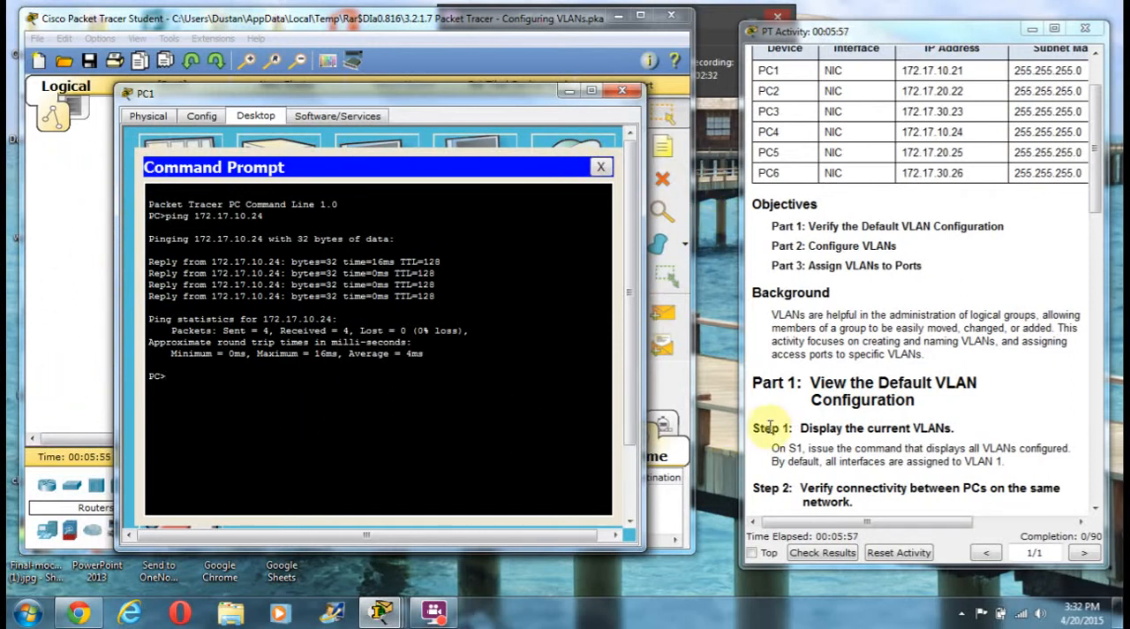
Ping PC5 at 172.17.20.25 from PC1 to test connectivity across networks, and close the PC1 window
scroll(786, 424, "down", 3)
scroll(854, 399, "down", 1)
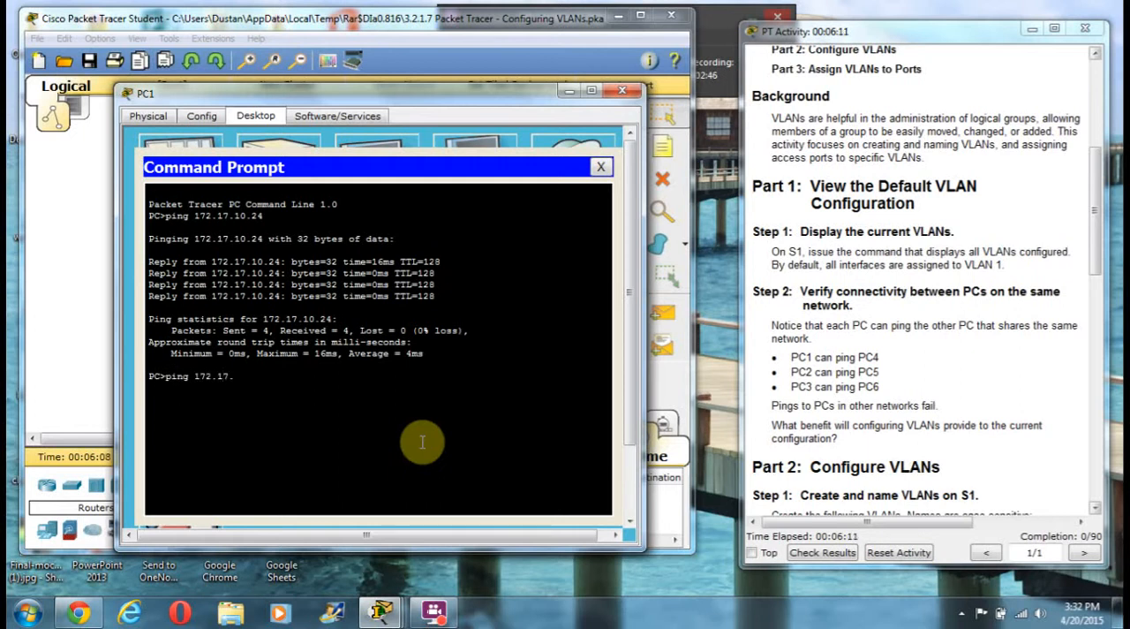
scroll(962, 351, "up", 5)
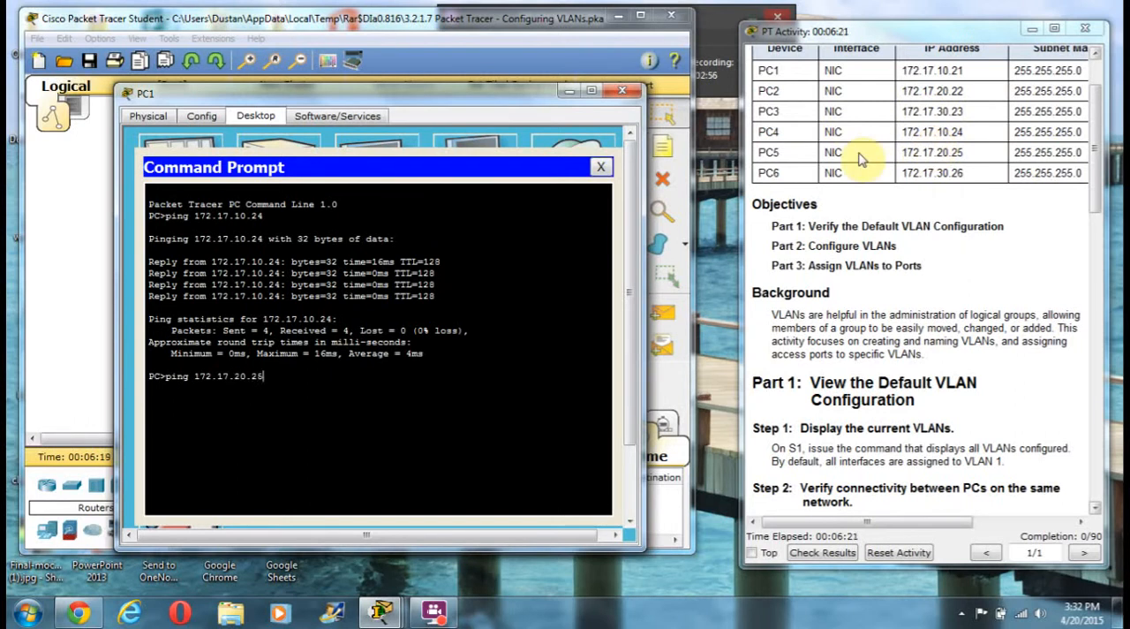
key("Return")
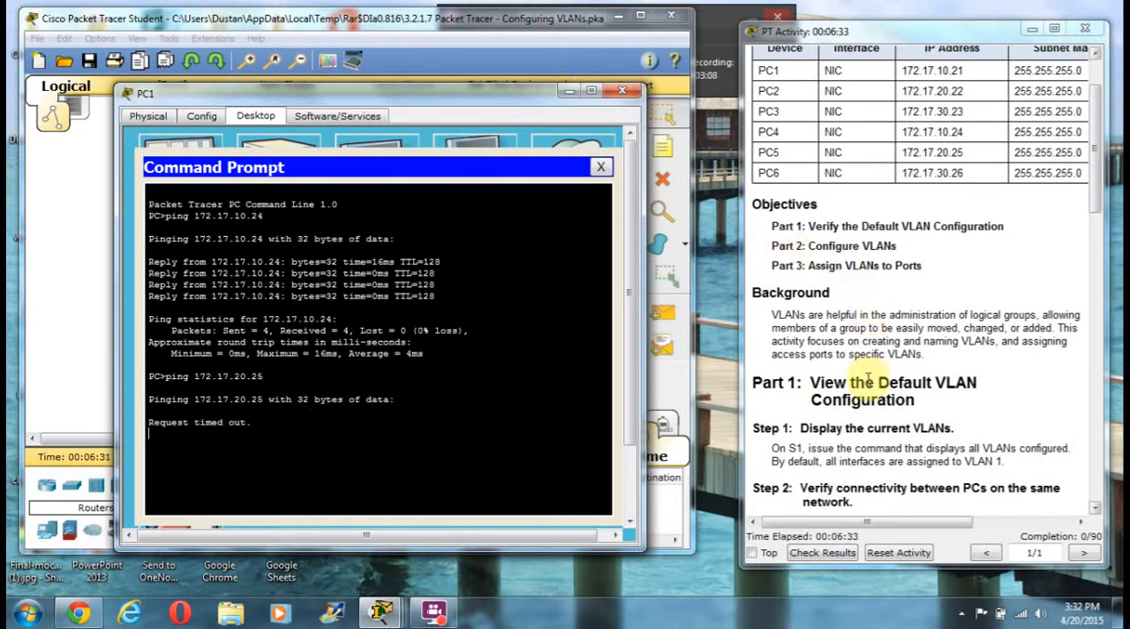
scroll(869, 362, "up", 2)
scroll(870, 380, "down", 3)
scroll(871, 378, "down", 3)
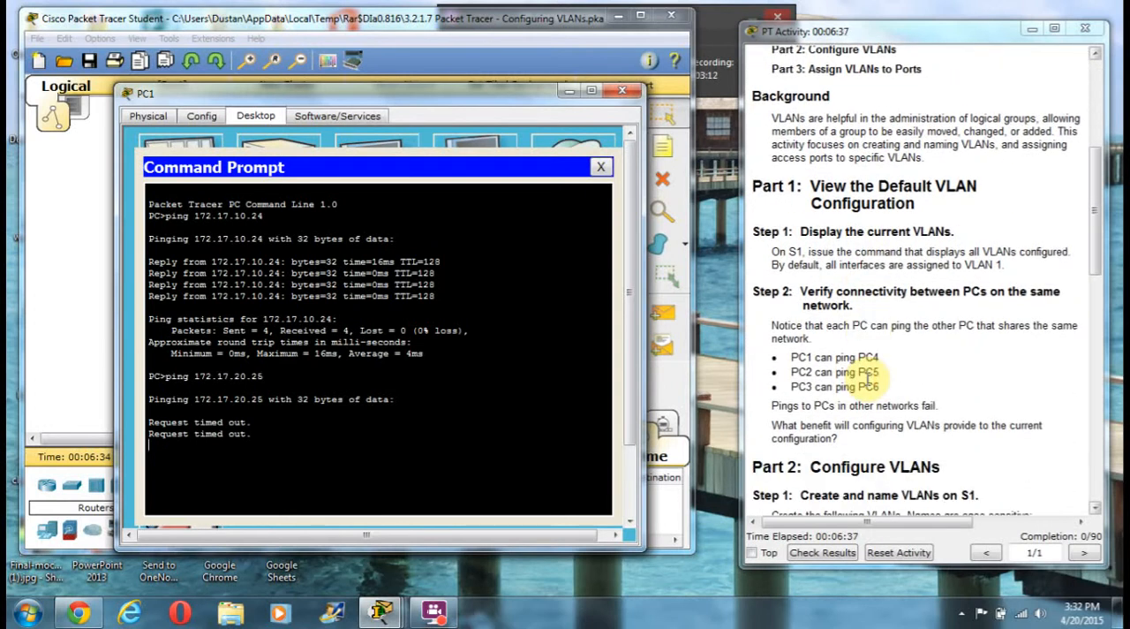
scroll(870, 375, "down", 1)
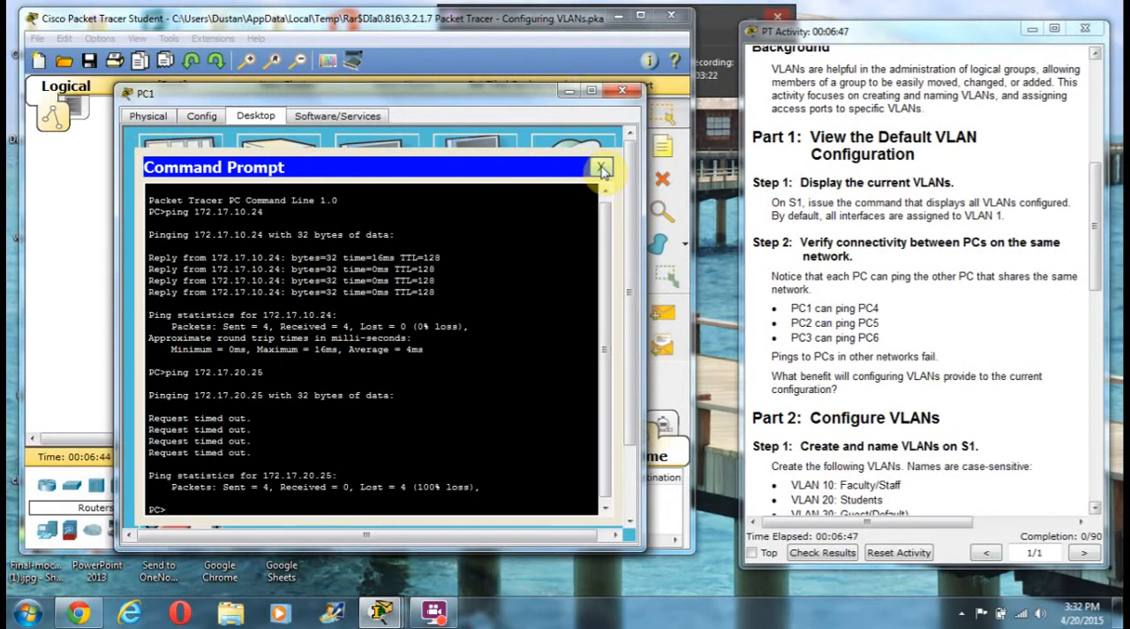
left_click(601, 169)
left_click(622, 90)
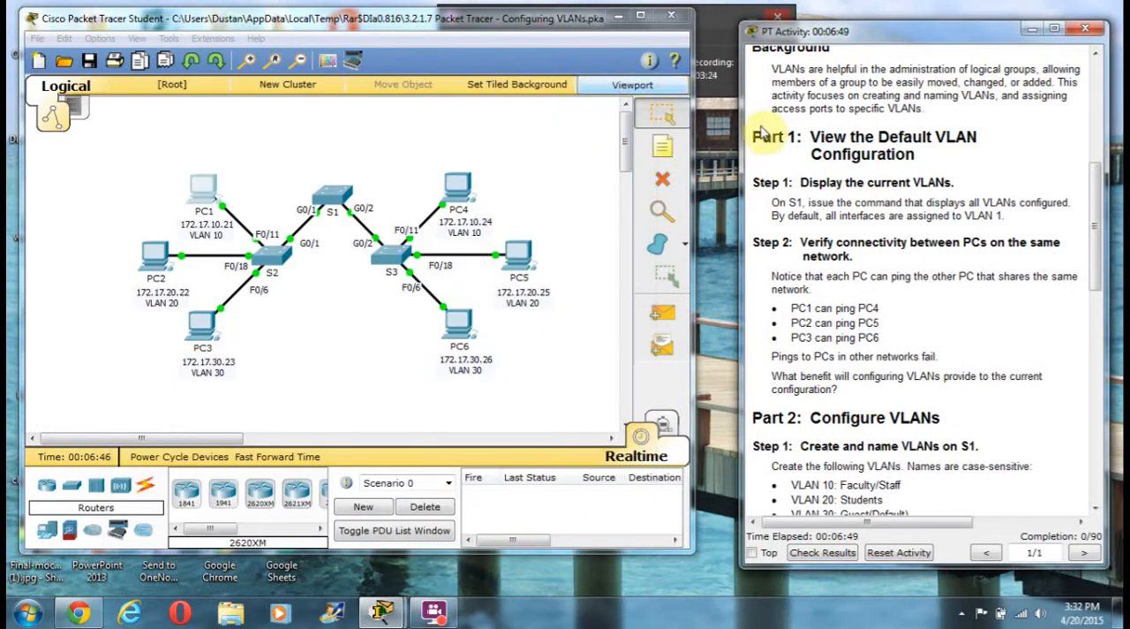
Following Part 2 of the instructions, enter global configuration mode on switch S1 using en and conf t
scroll(938, 332, "down", 1)
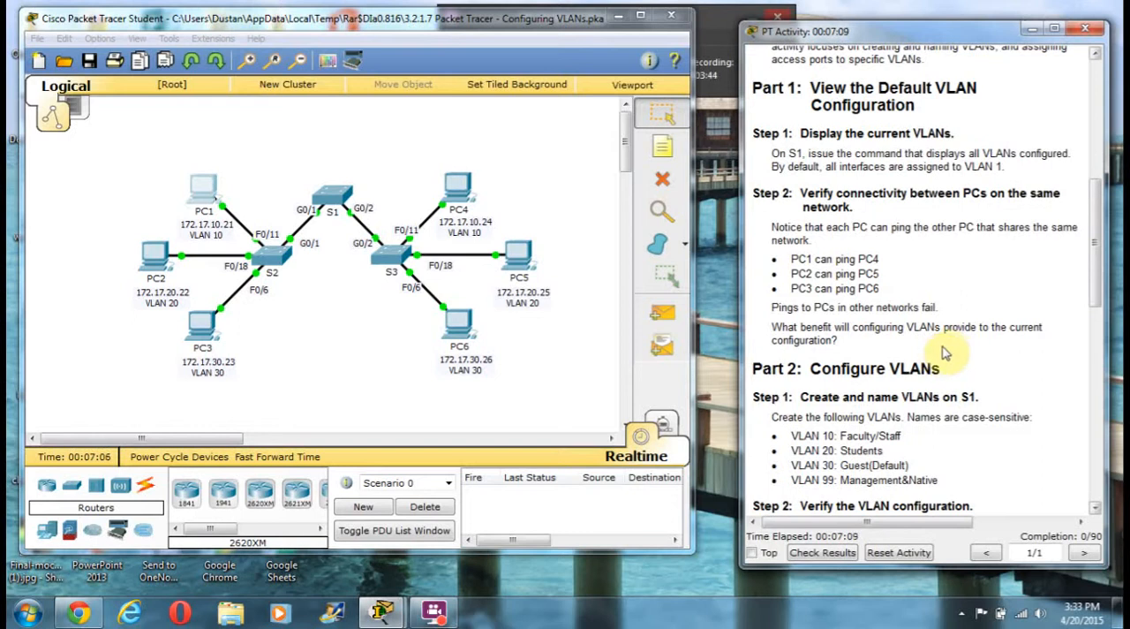
scroll(941, 354, "down", 1)
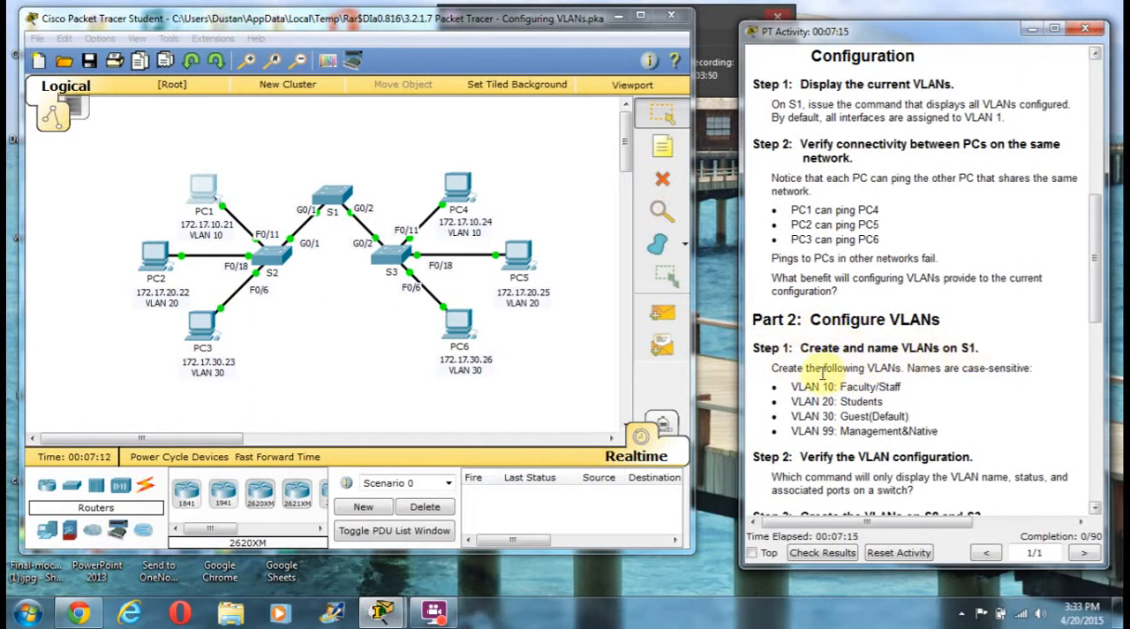
scroll(843, 373, "down", 3)
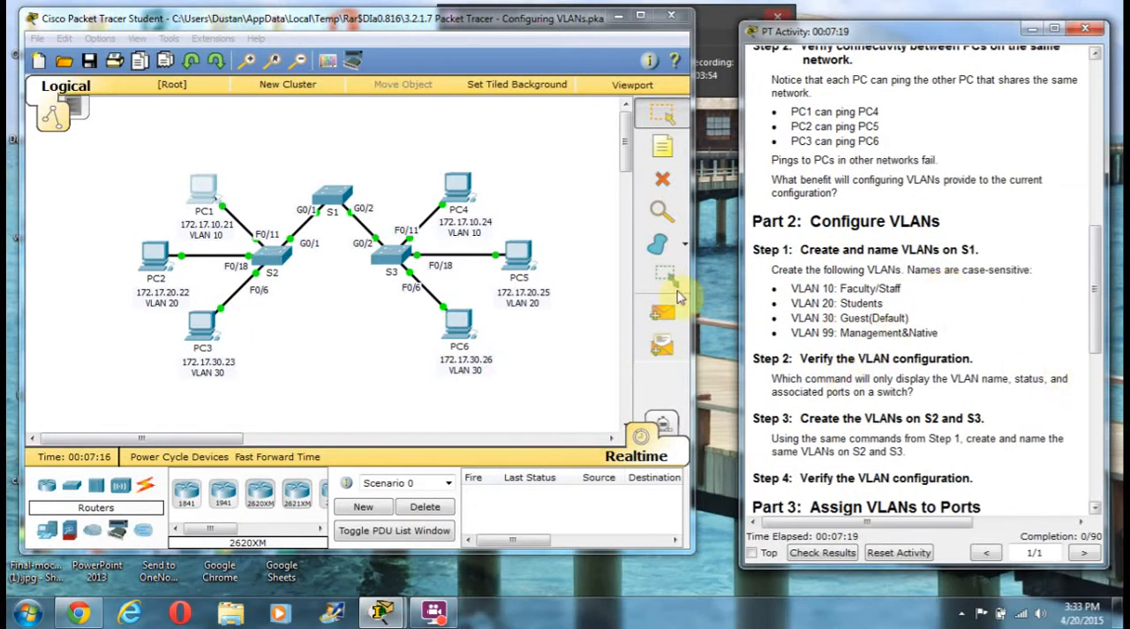
left_click(333, 195)
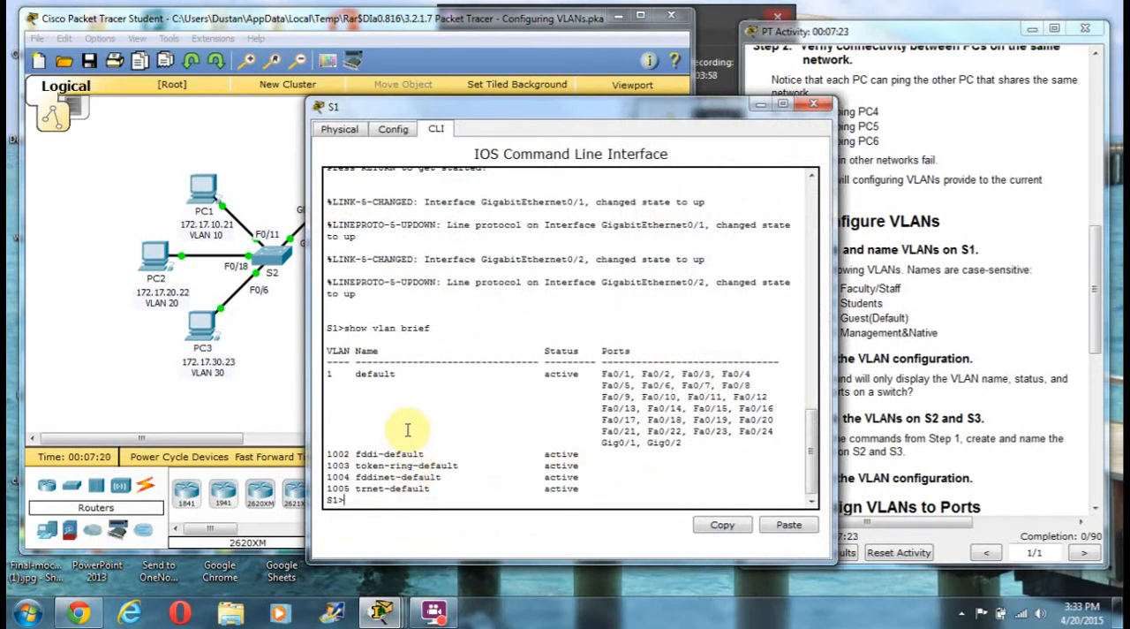
type("en")
key("Return")
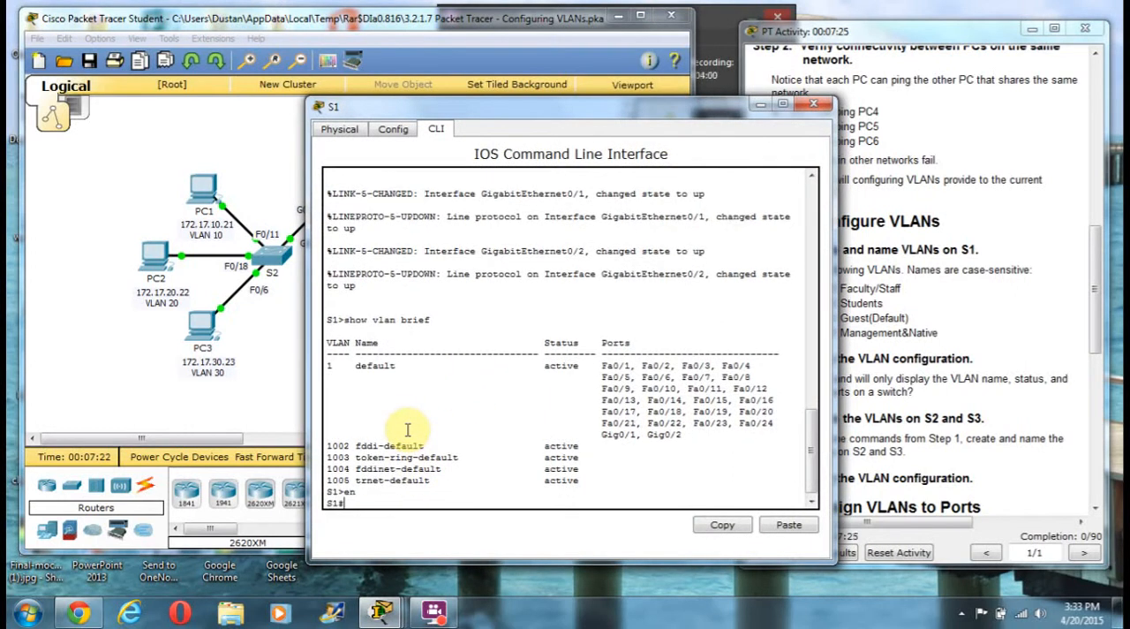
type("conf t")
key("Return")
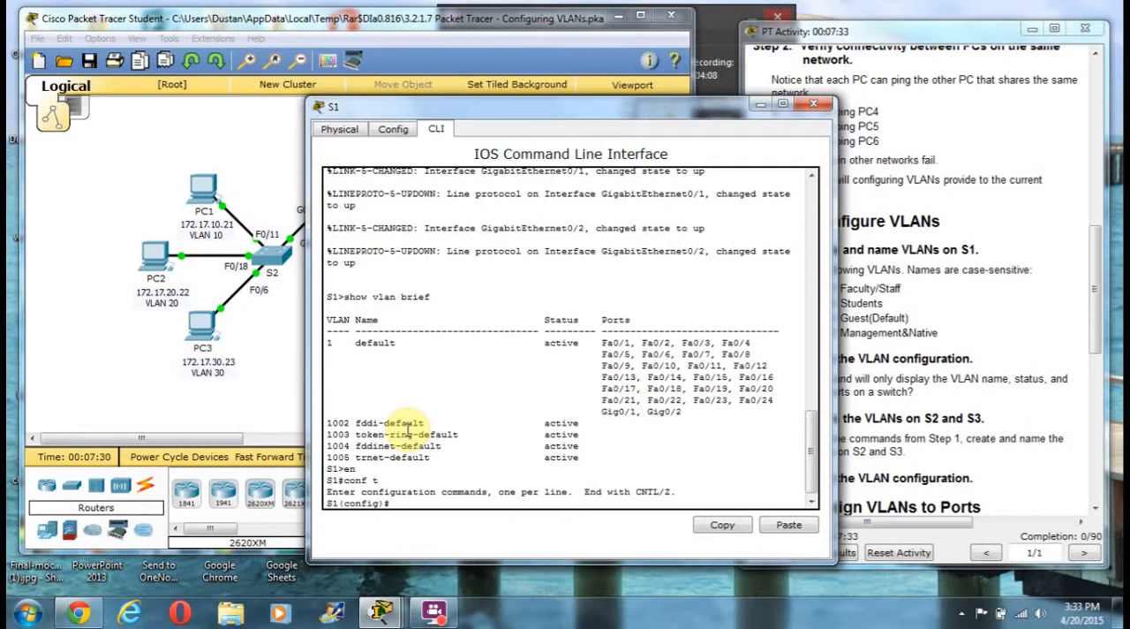
Create VLAN 10 on S1 and name it Faculty/Staff, with the VLAN name list in view
type("vlan 19")
key("Return")
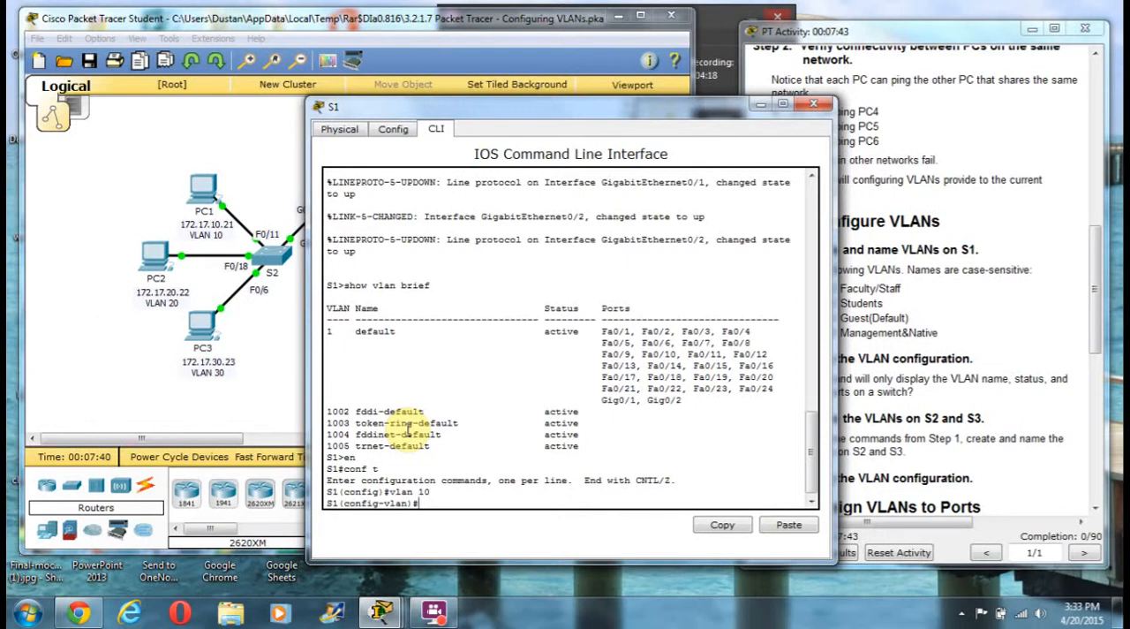
left_click_drag(508, 107, 311, 65)
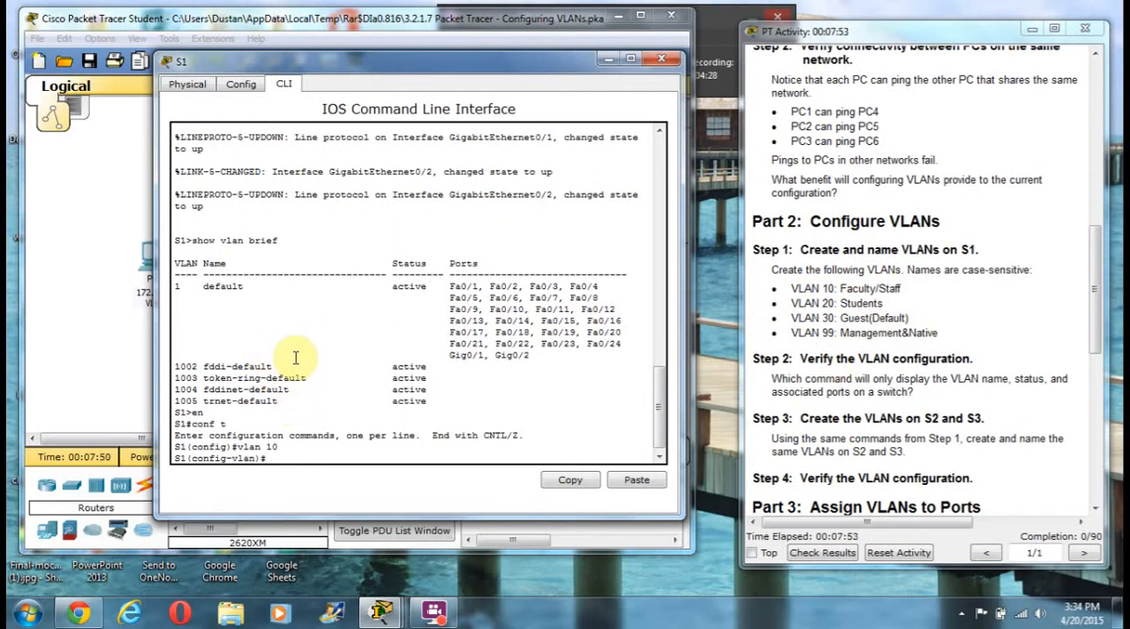
type("name Faculty/Staff")
key("Return")
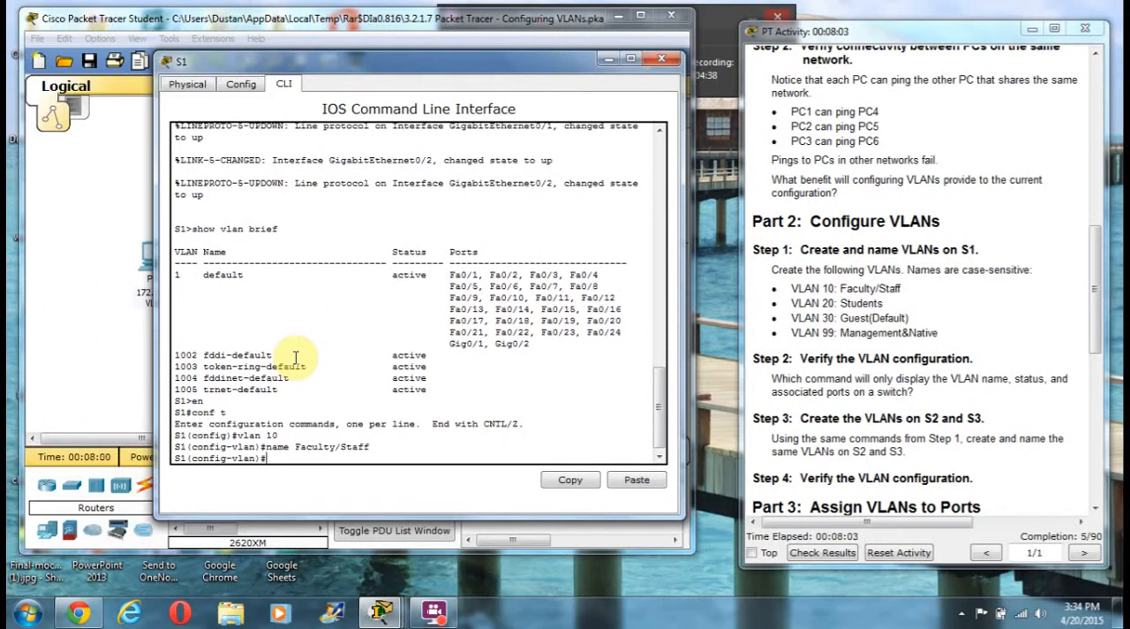
Create VLAN 20 on S1 and name it Students
type("vlan 20")
key("Return")
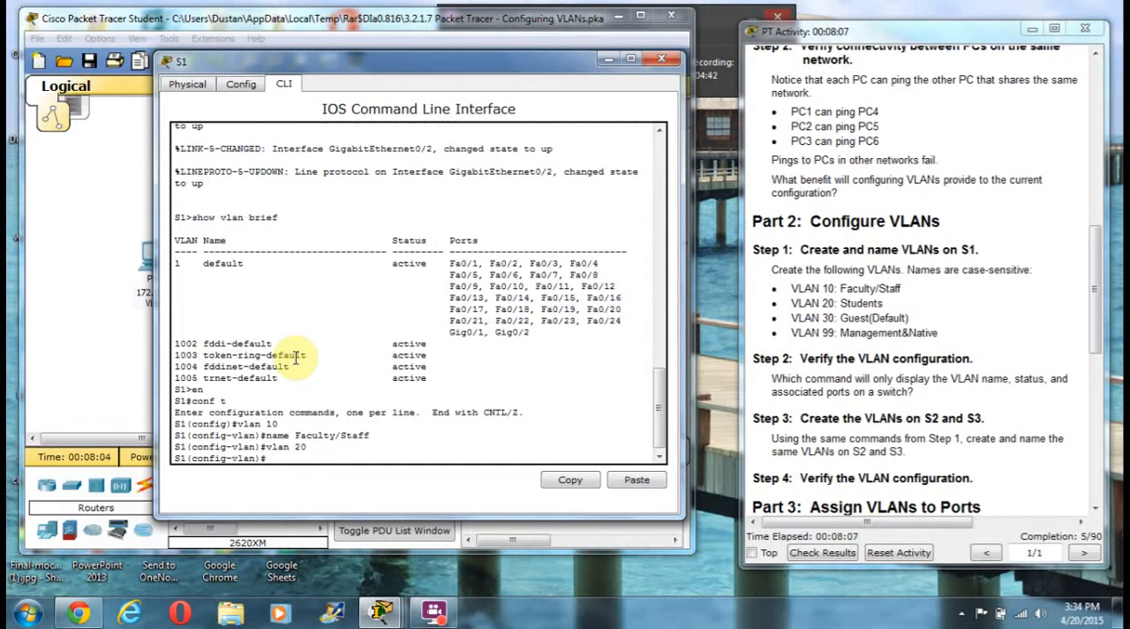
type("name Students")
key("Return")
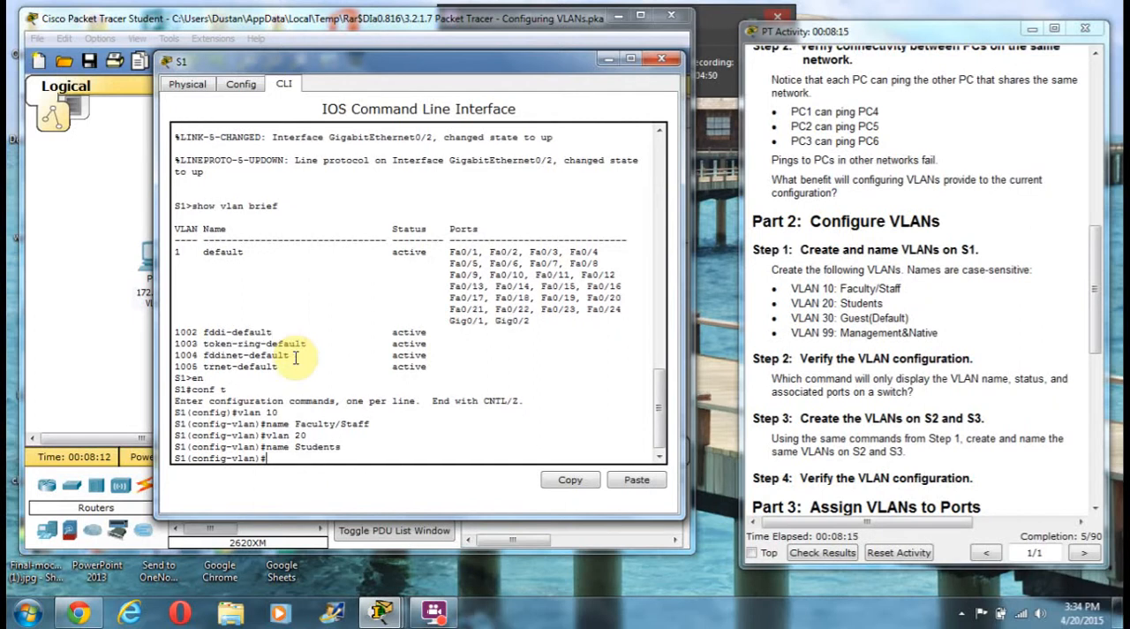
Create VLAN 30 on switch S1
type("Vlan 30")
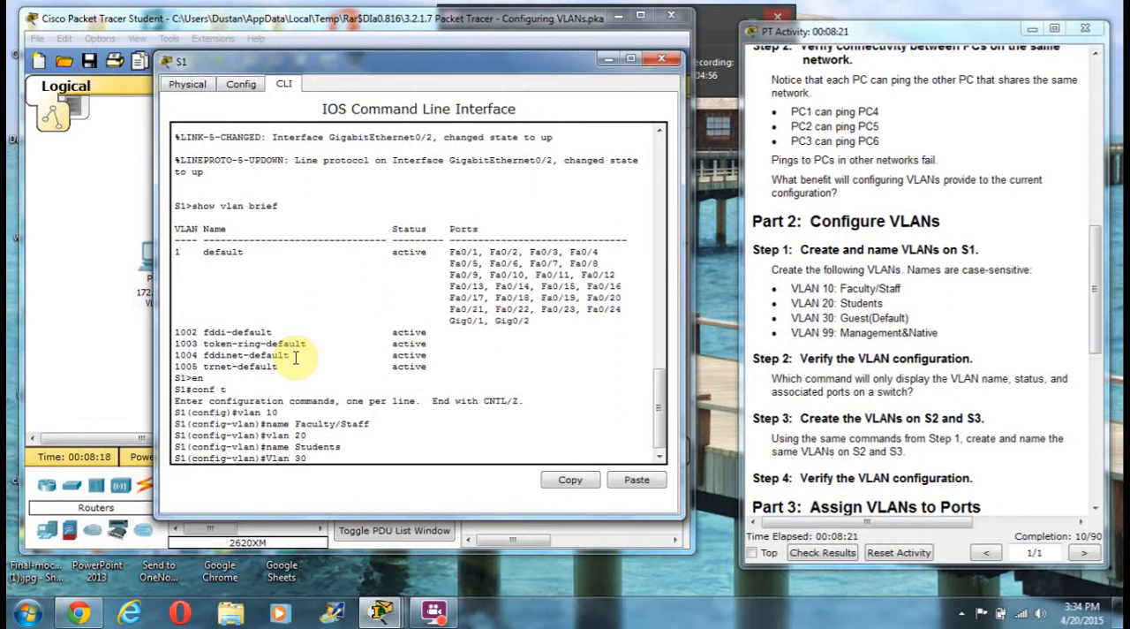
key("Return")
type("Gues")
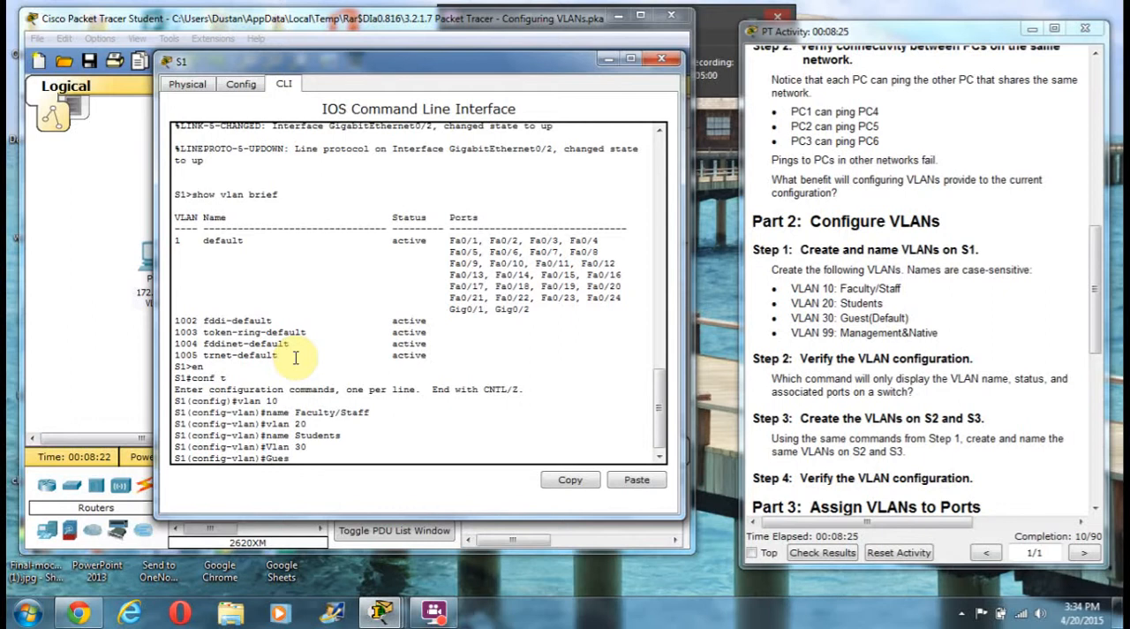
type("ts(Default)")
key("Return")
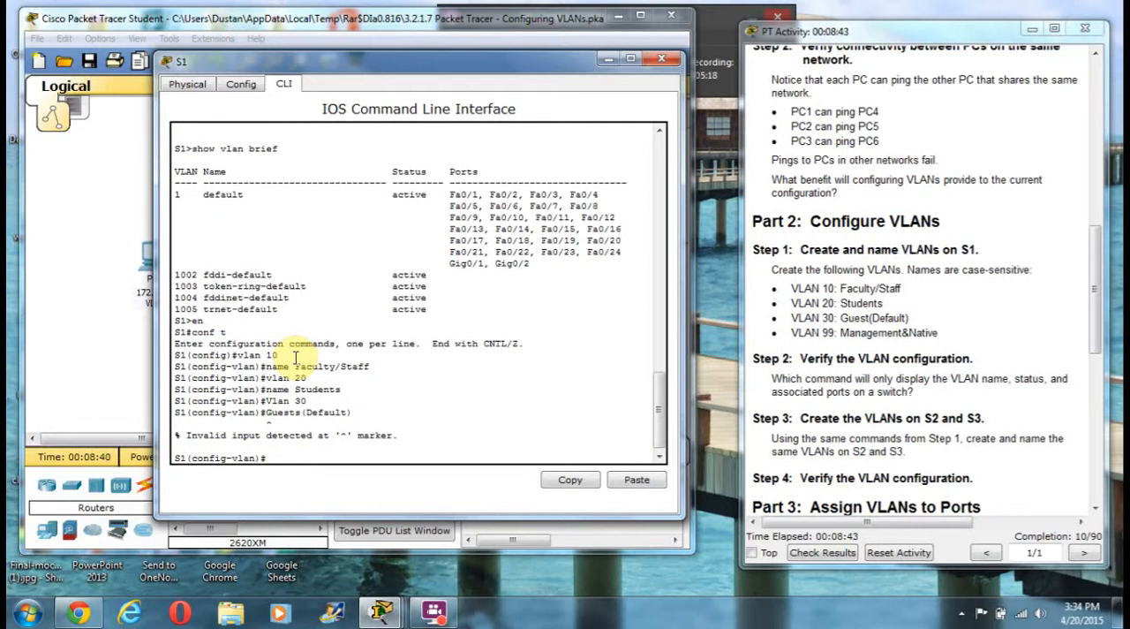
Name VLAN 30 on S1 Guests(Default) using the name command
type("name Guests(Default")
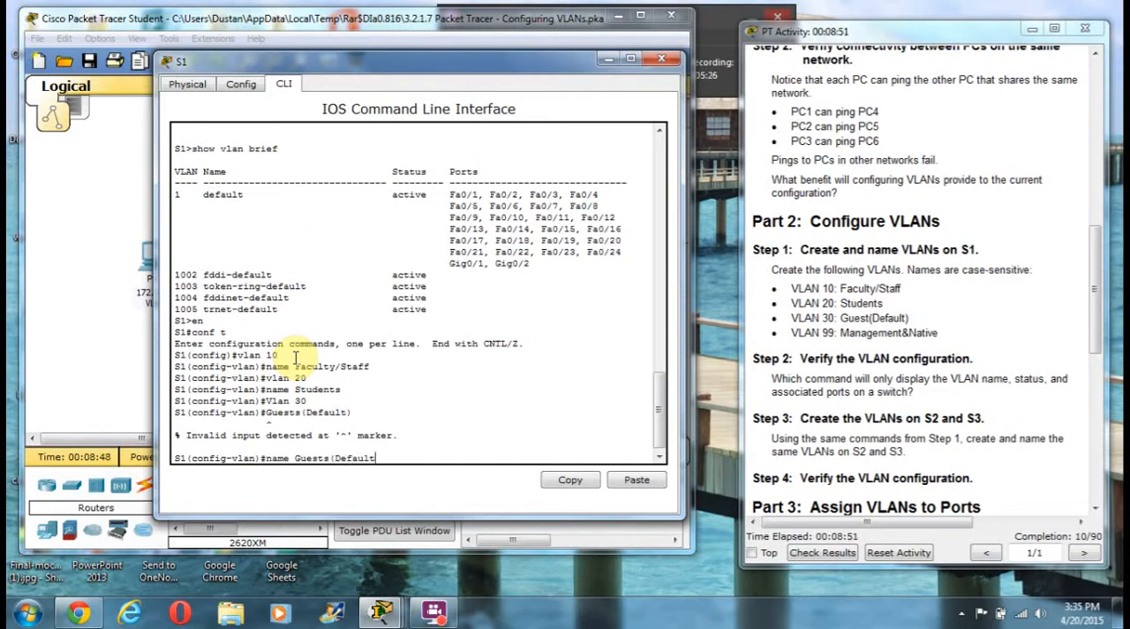
key("Return")
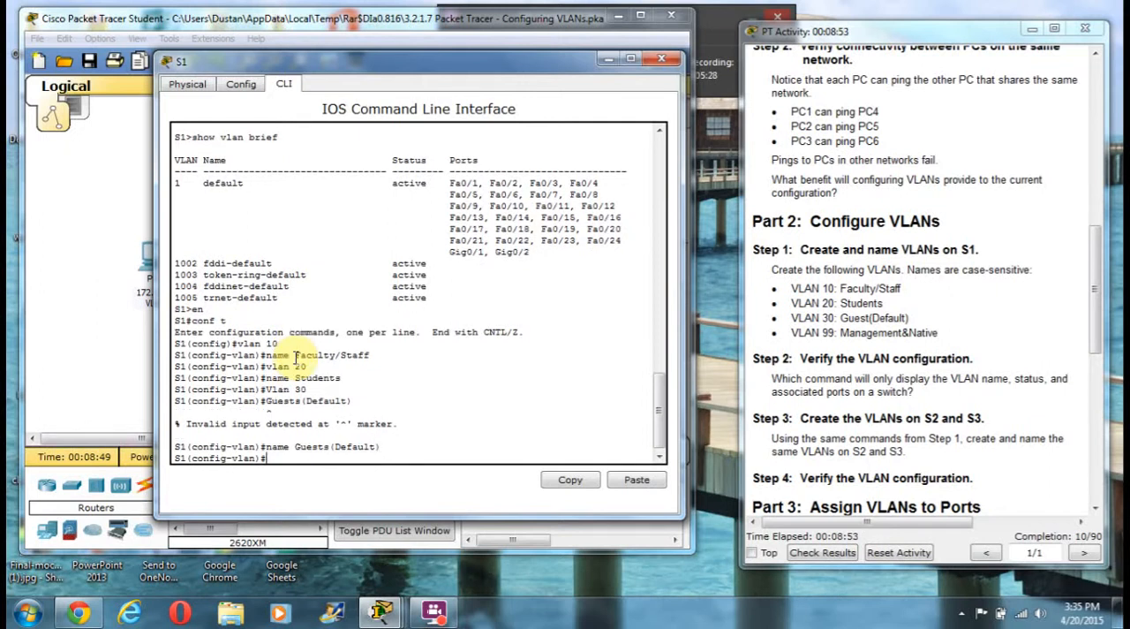
type("vlann 99")
key("Return")
Create VLAN 99 on switch S1
type("vlan 99")
key("Return")
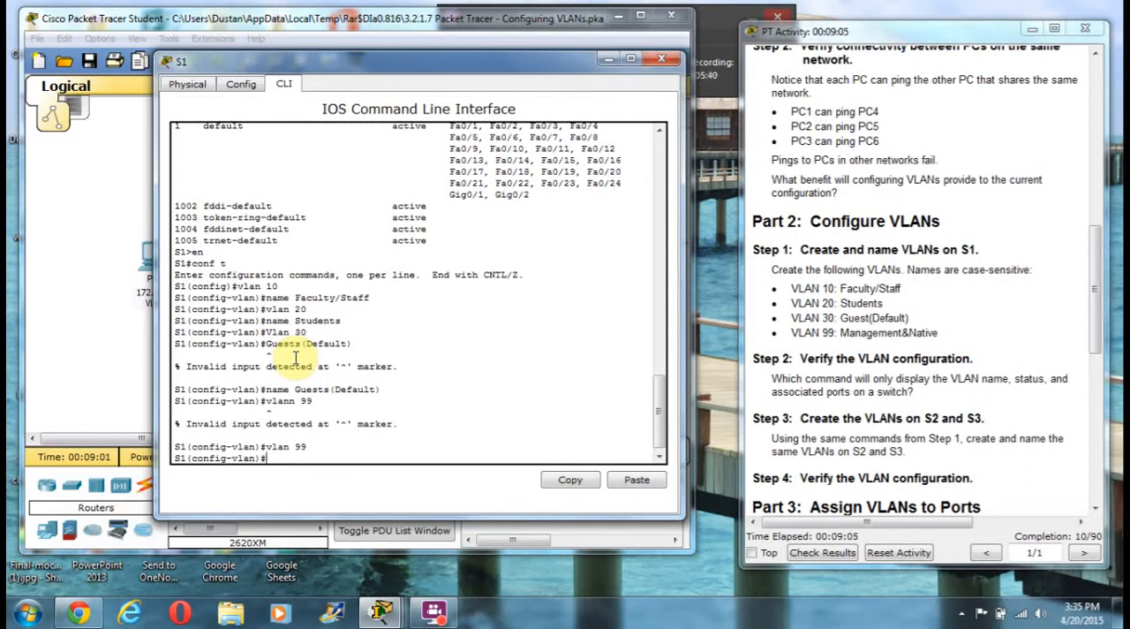
type("Management&Native")
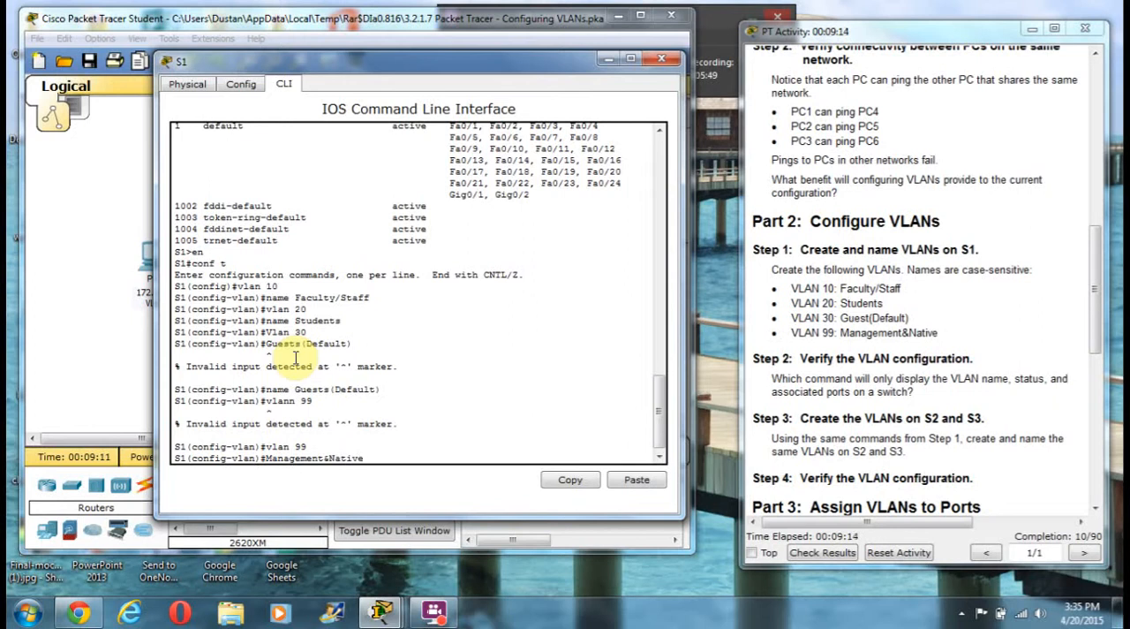
key("Return")
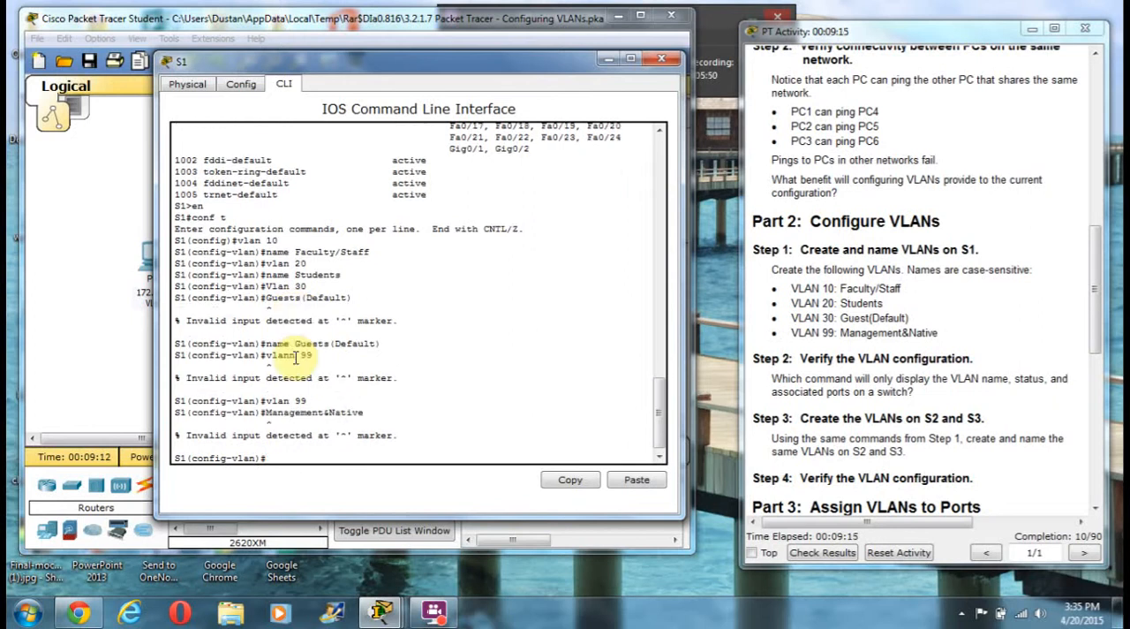
Name VLAN 99 on S1 Management&Native using the name command
type("name Management")
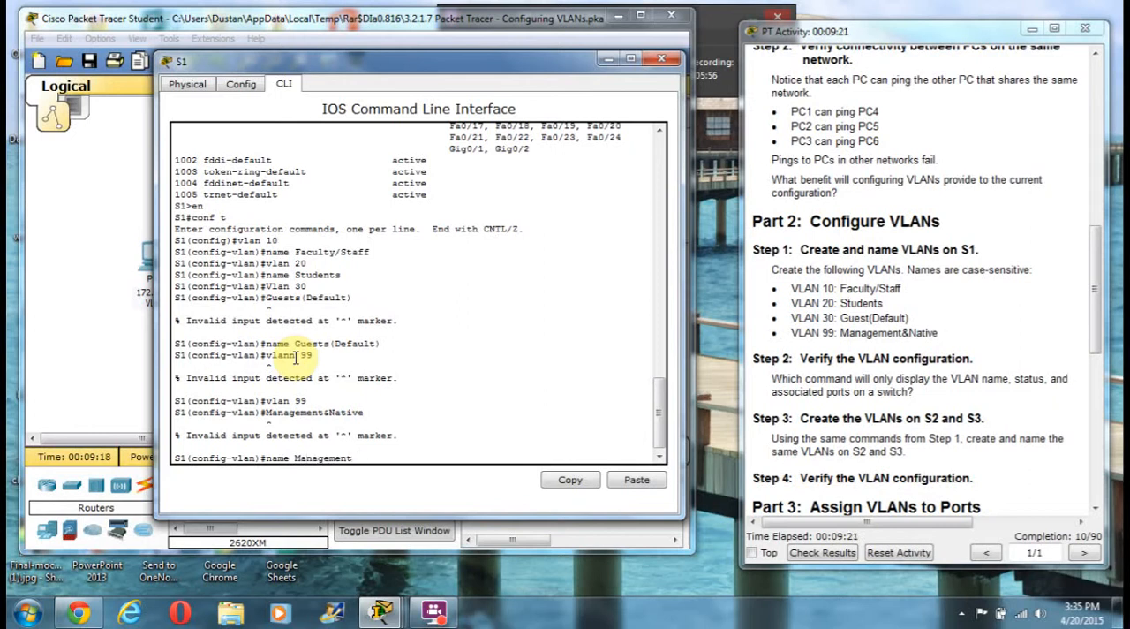
type("&Native")
key("Return")
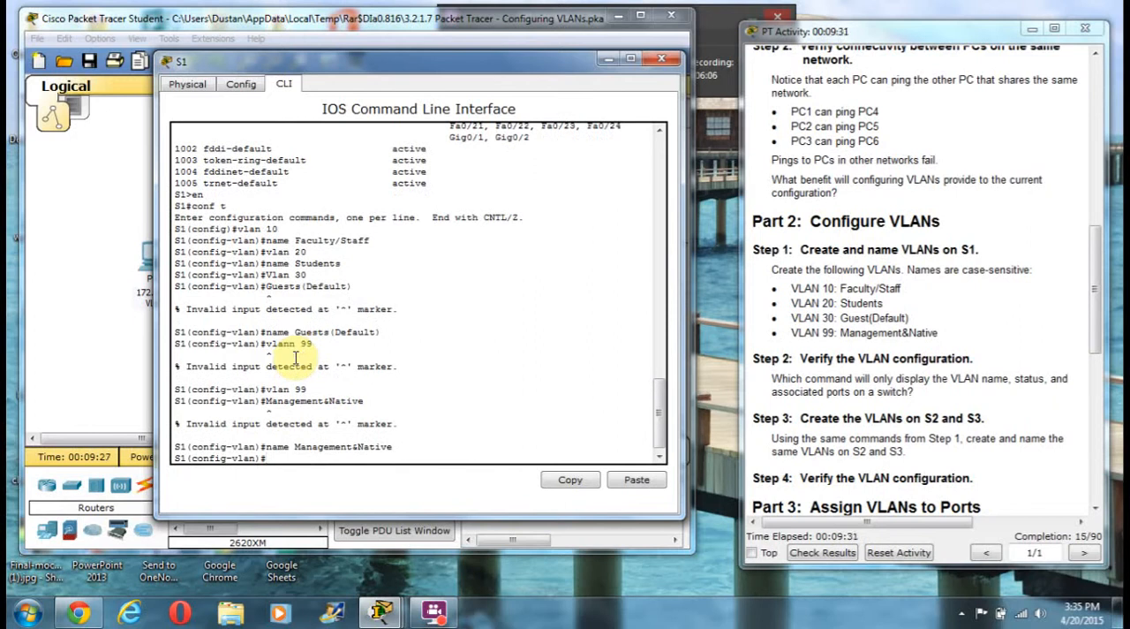
Exit VLAN and global configuration modes on S1 to return to the privileged EXEC prompt
type("exit")
key("Return")
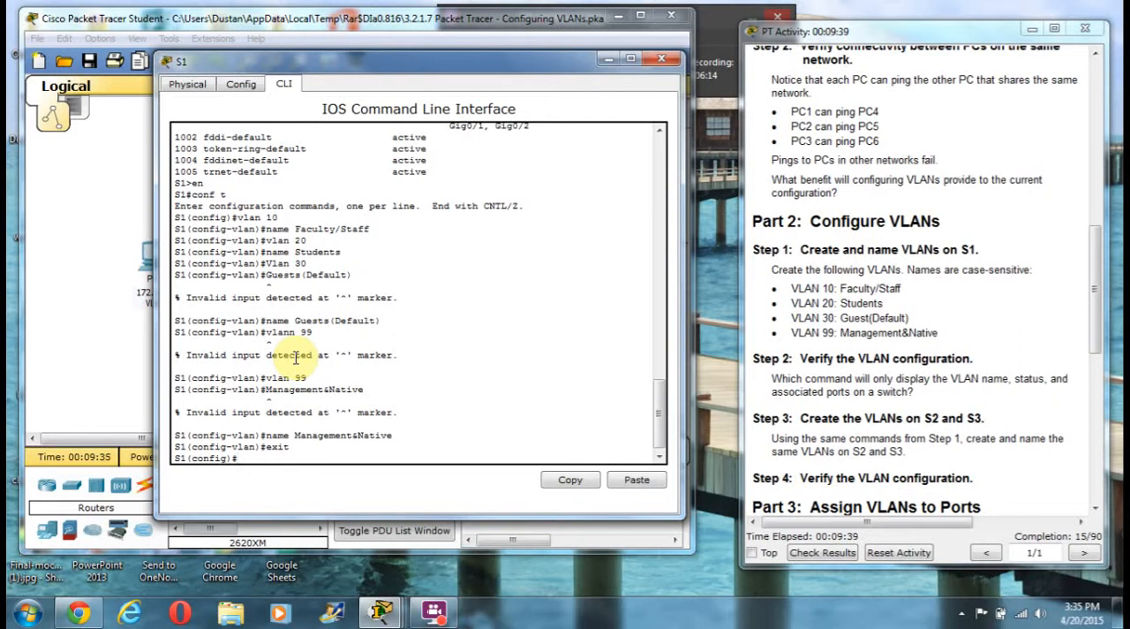
type("exit")
key("Return")
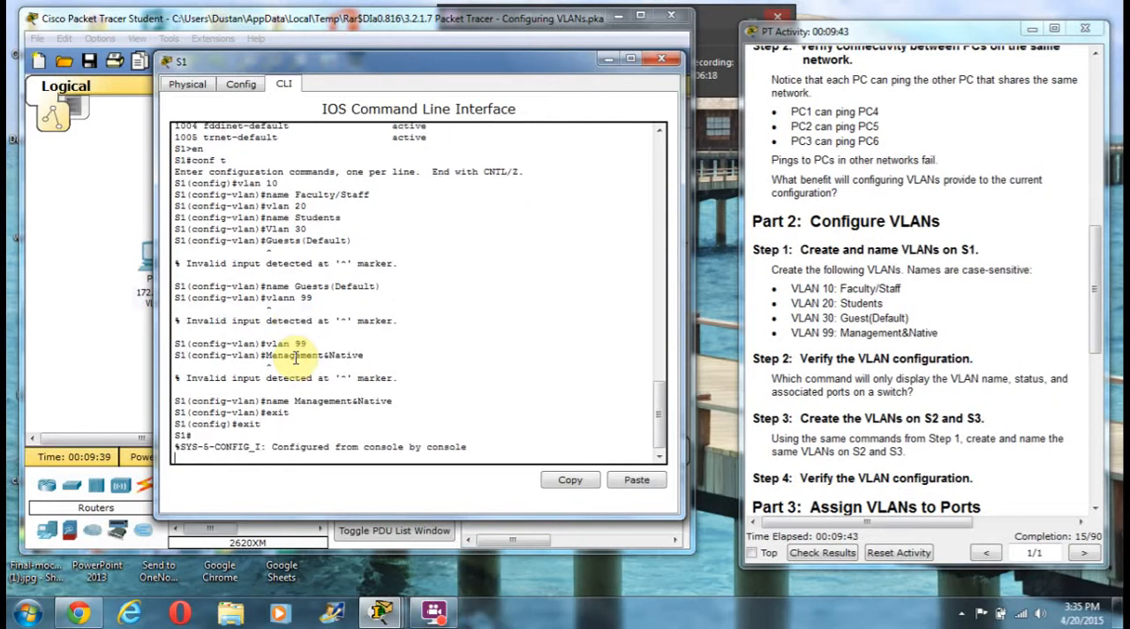
key("Return")
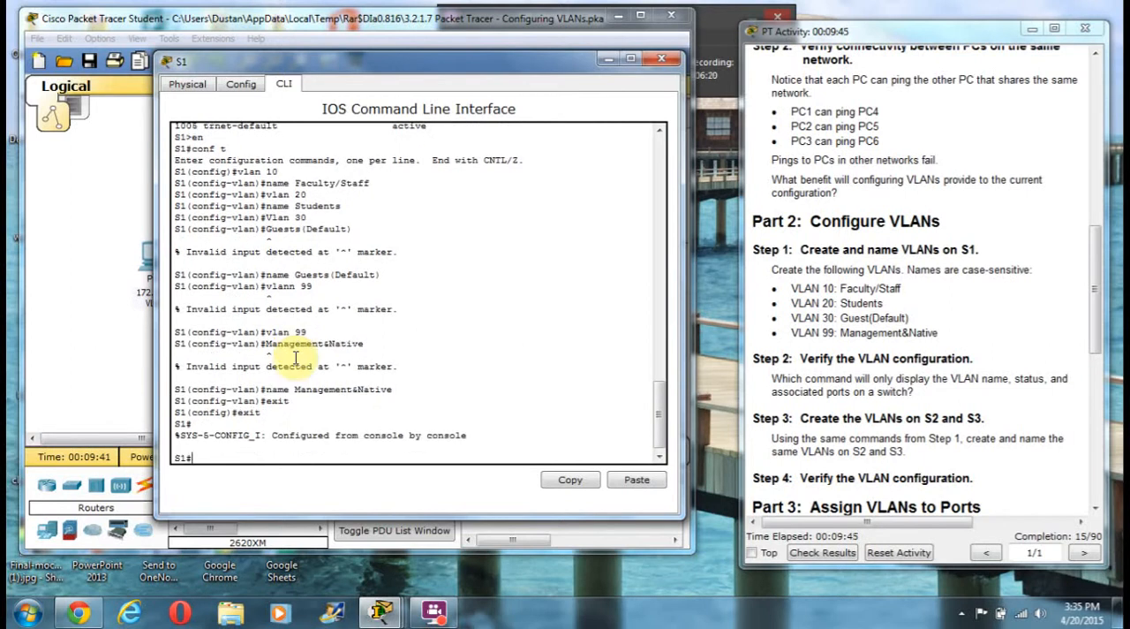
Verify the VLAN configuration on S1 with show vlan brief
type("show vlan brief")
key("Return")
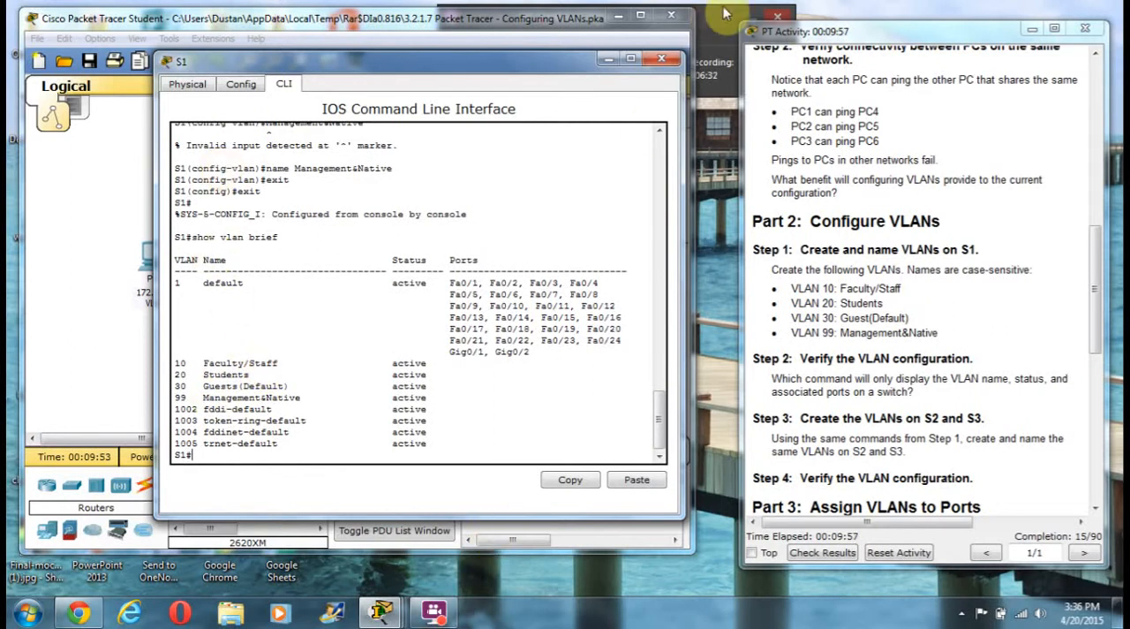
Bring the network topology window forward and reposition the activity instructions window beside it
left_click_drag(481, 24, 480, 87)
left_click_drag(901, 38, 915, 67)
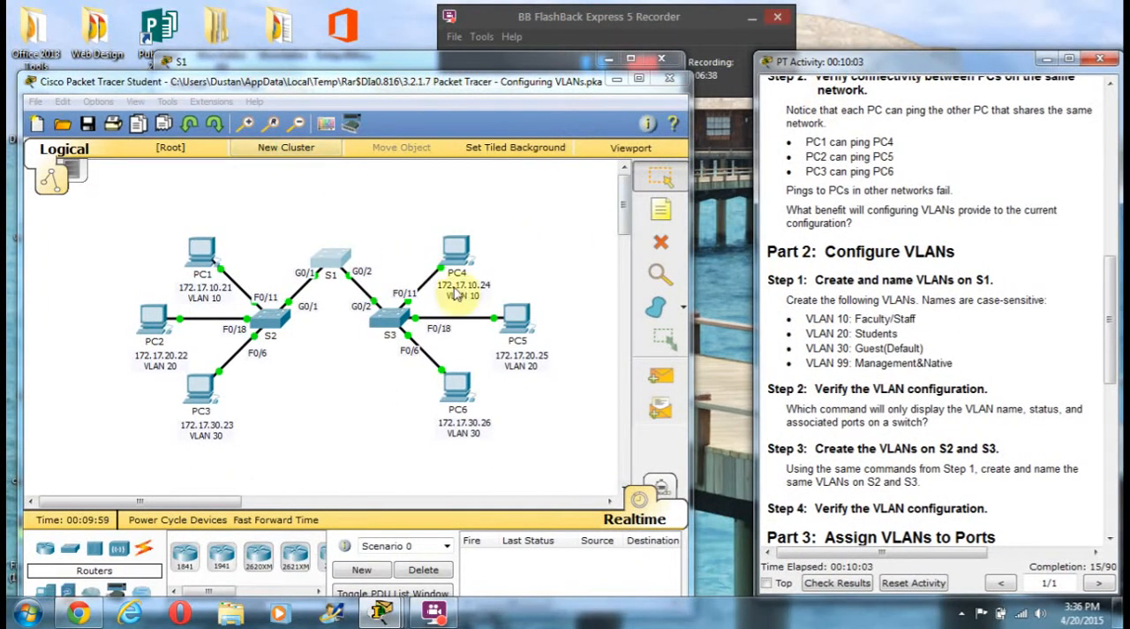
left_click(642, 24)
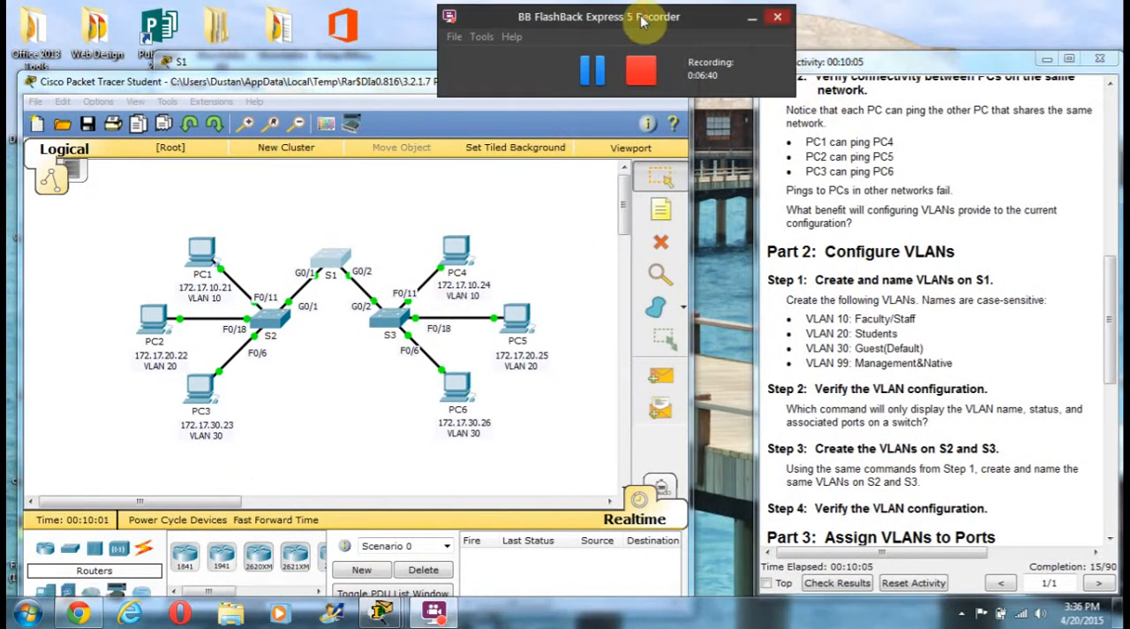
left_click(591, 72)
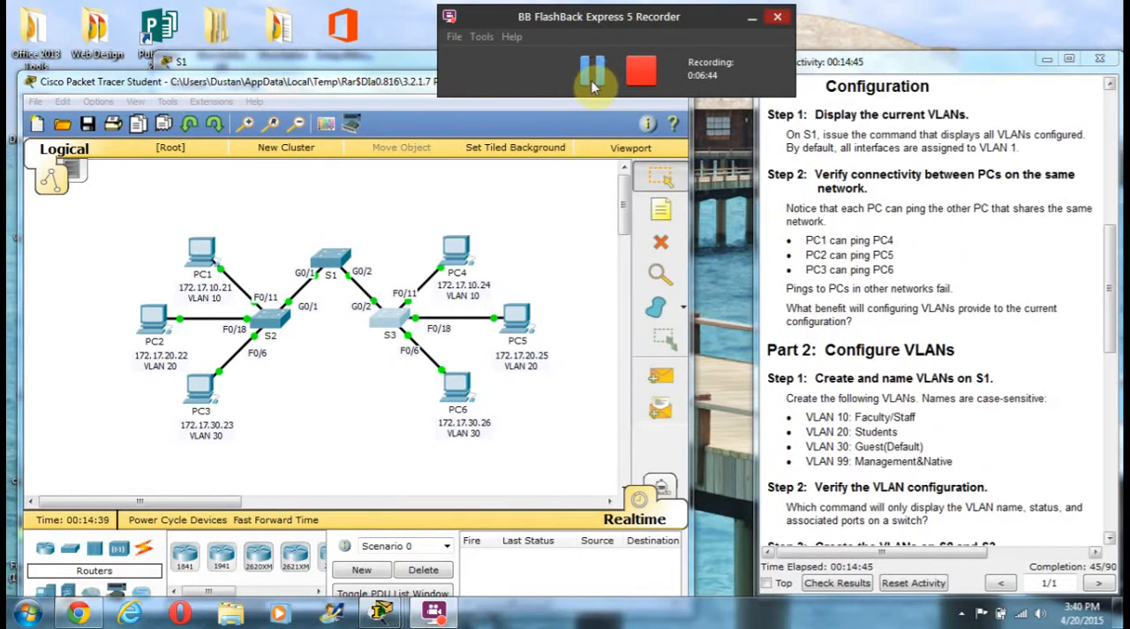
Read the Part 2 and Part 3 instructions, review the VLAN commands and listing in S2's CLI, and close the S2 window
left_click(936, 309)
scroll(936, 309, "down", 3)
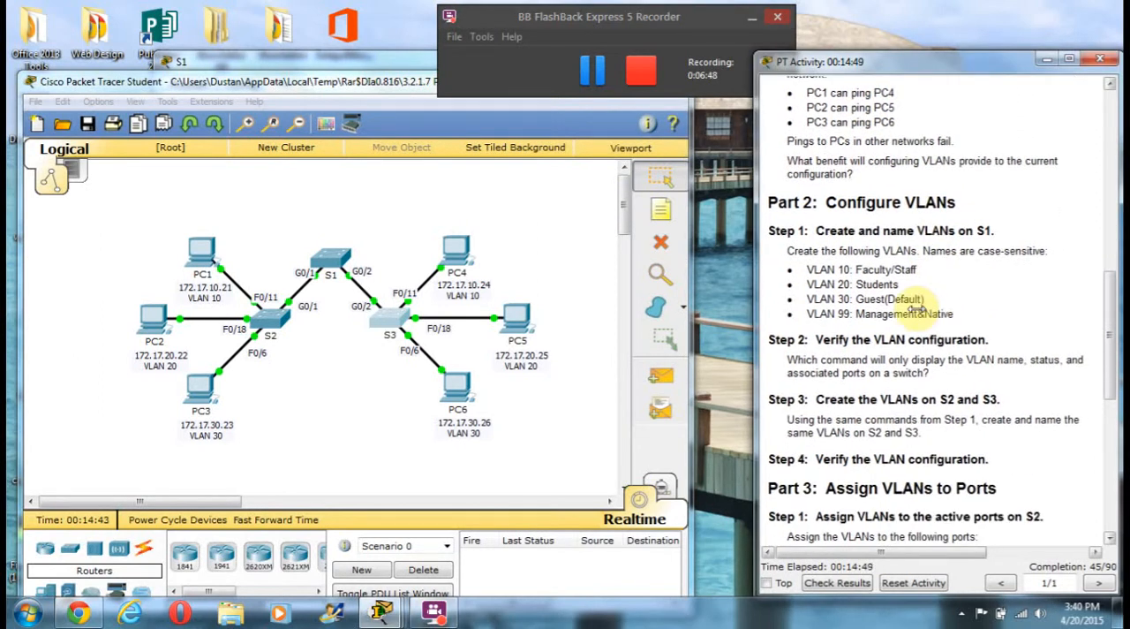
scroll(914, 335, "up", 3)
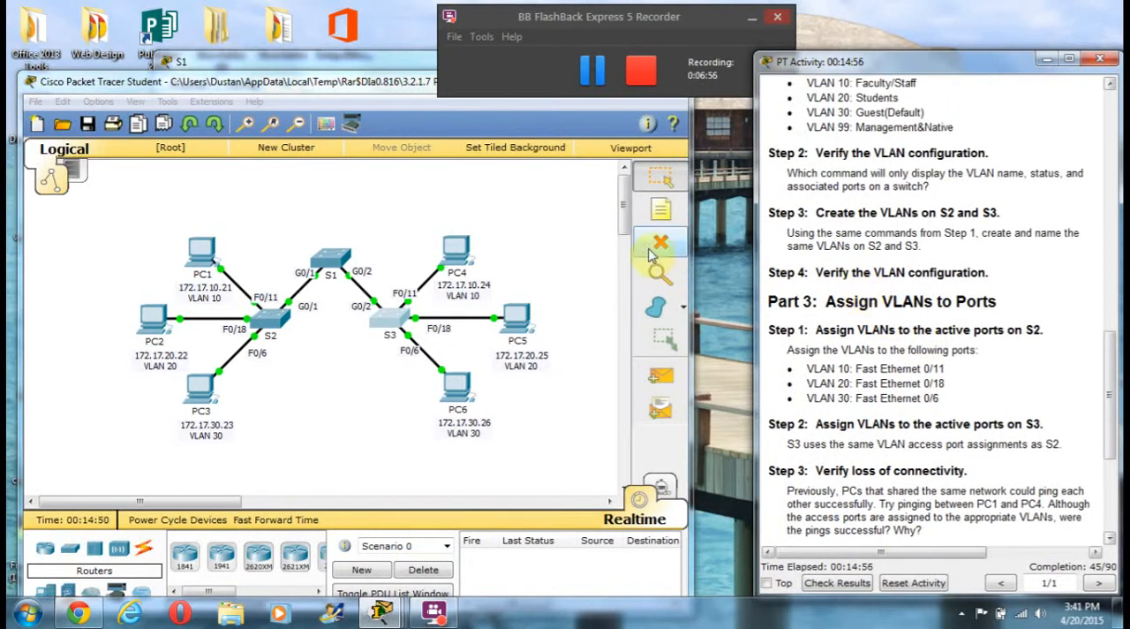
left_click(270, 316)
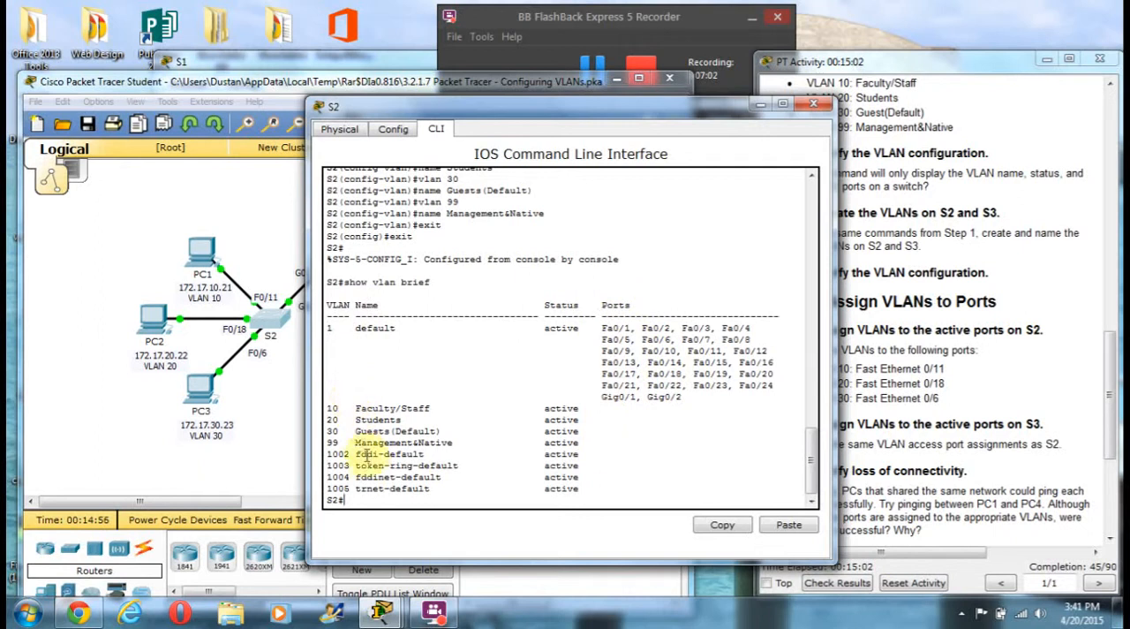
scroll(392, 306, "up", 3)
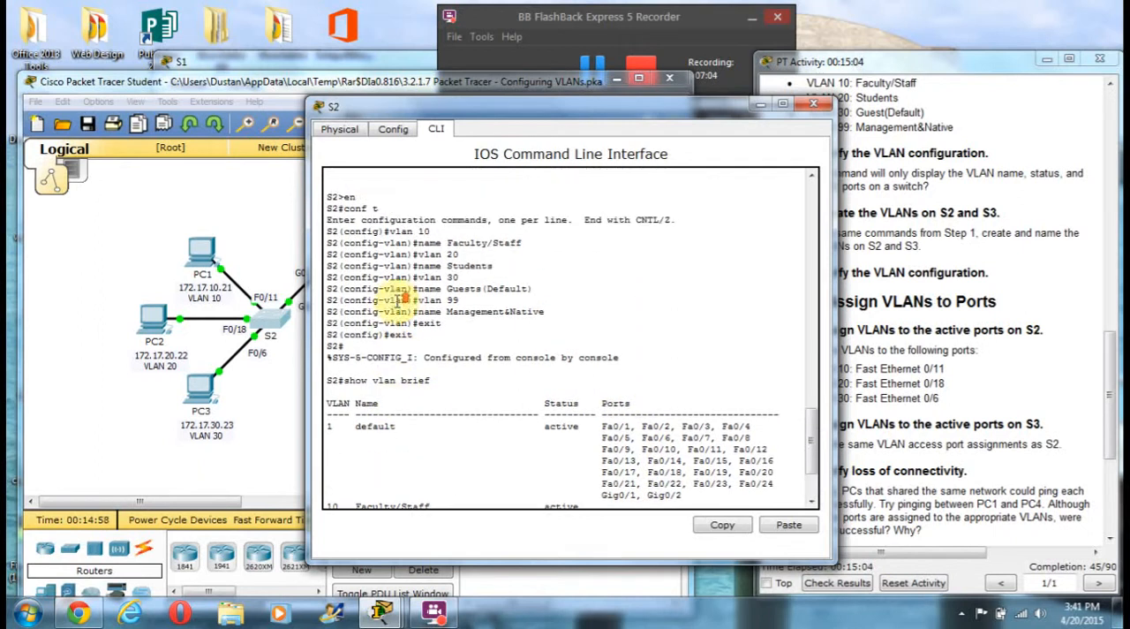
left_click(814, 106)
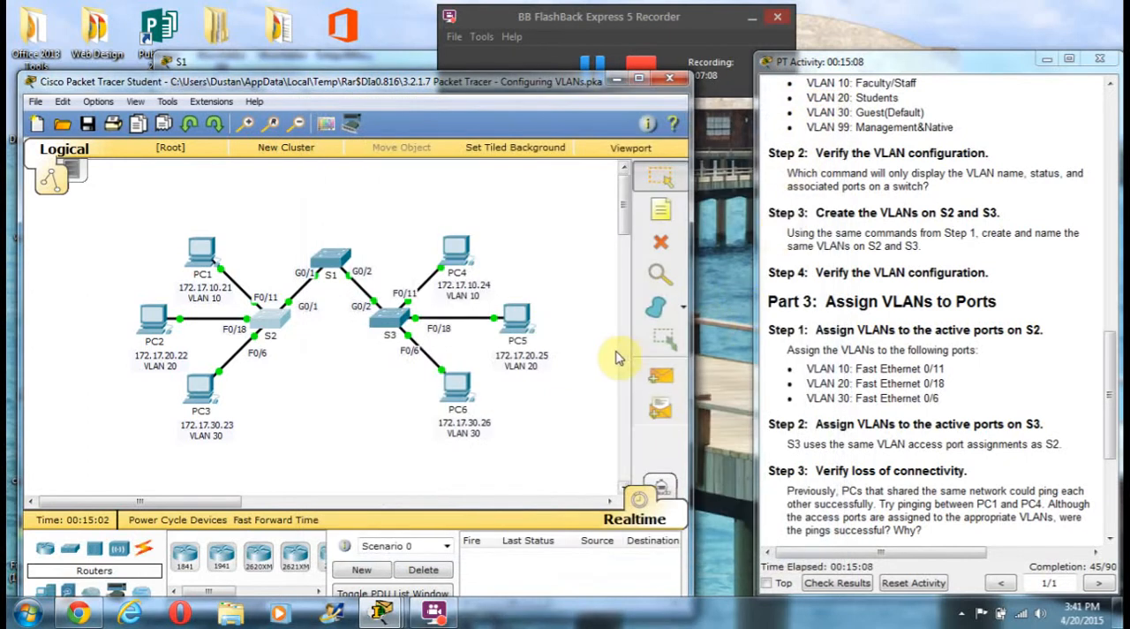
Following Part 3 of the instructions, open S2's command line and enter global configuration mode with conf t
scroll(878, 415, "down", 1)
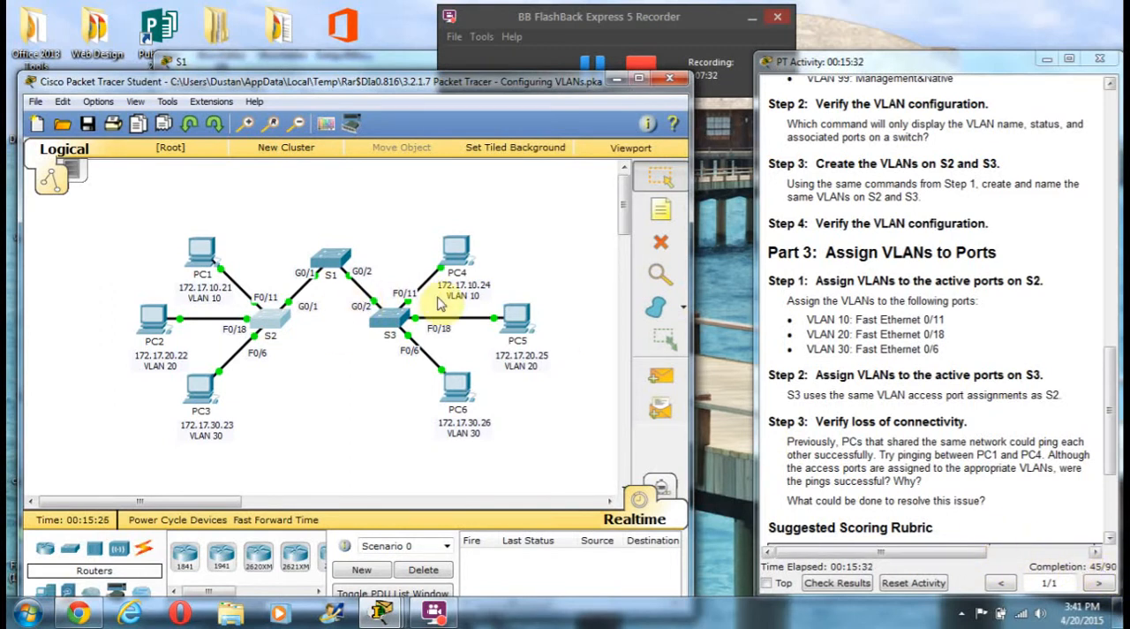
left_click(272, 328)
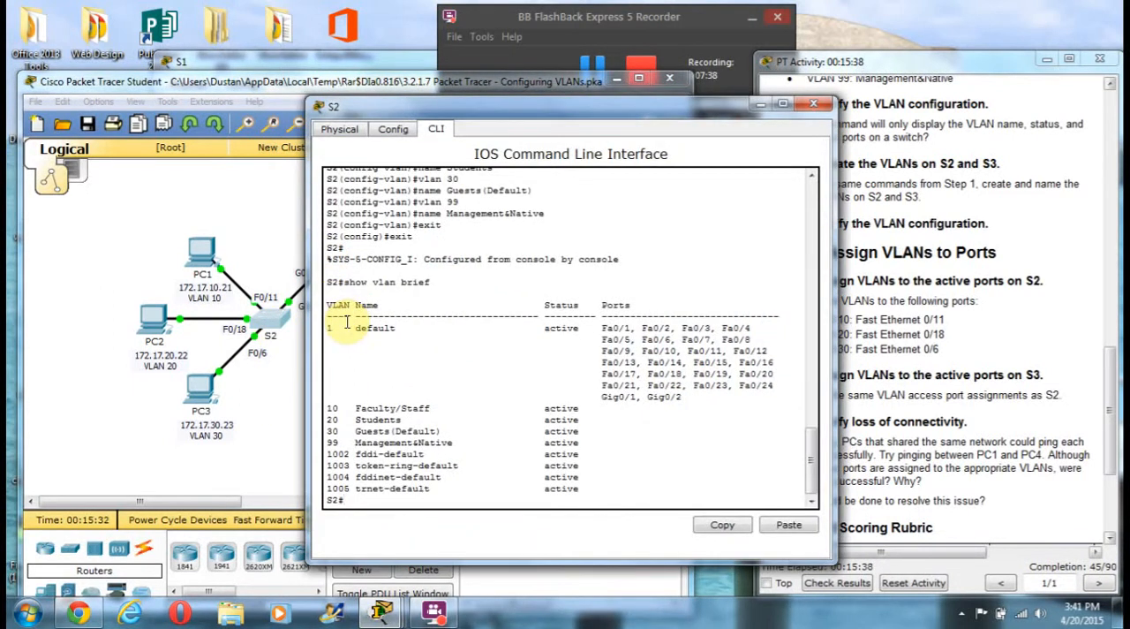
type("nf t")
key("Return")
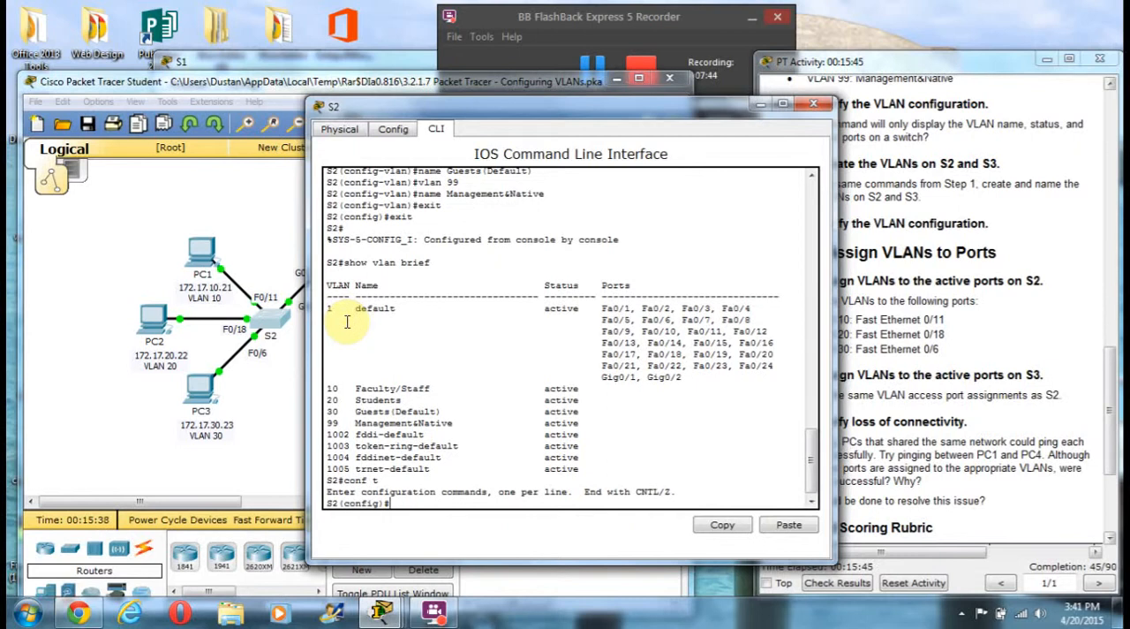
Enter interface configuration mode for port f0/11 on S2
type("int f0/11")
key("Return")
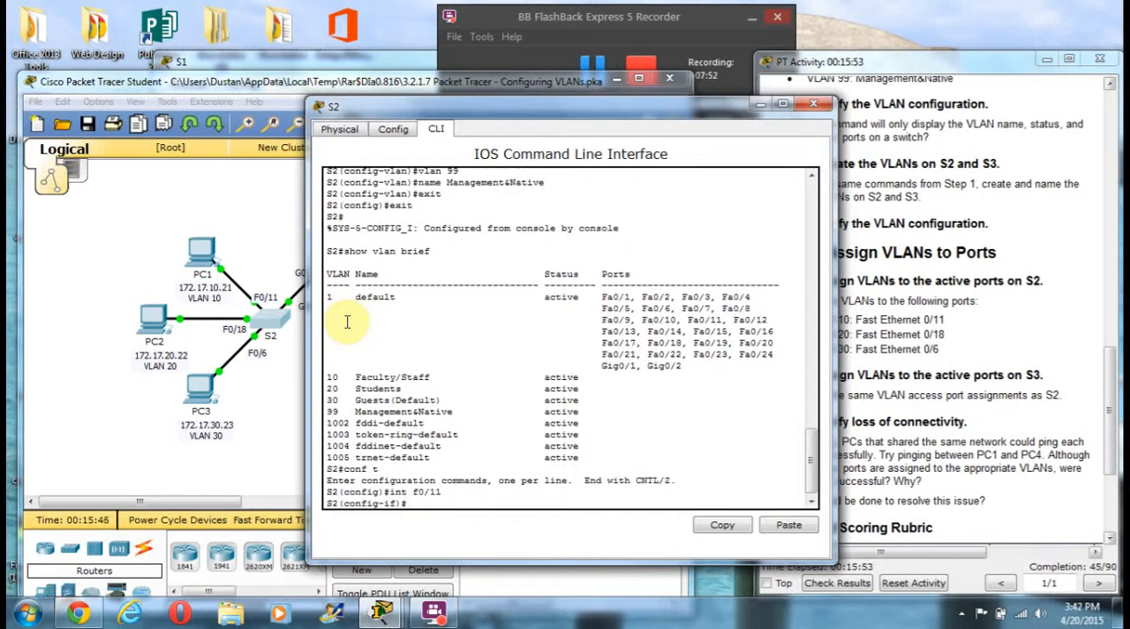